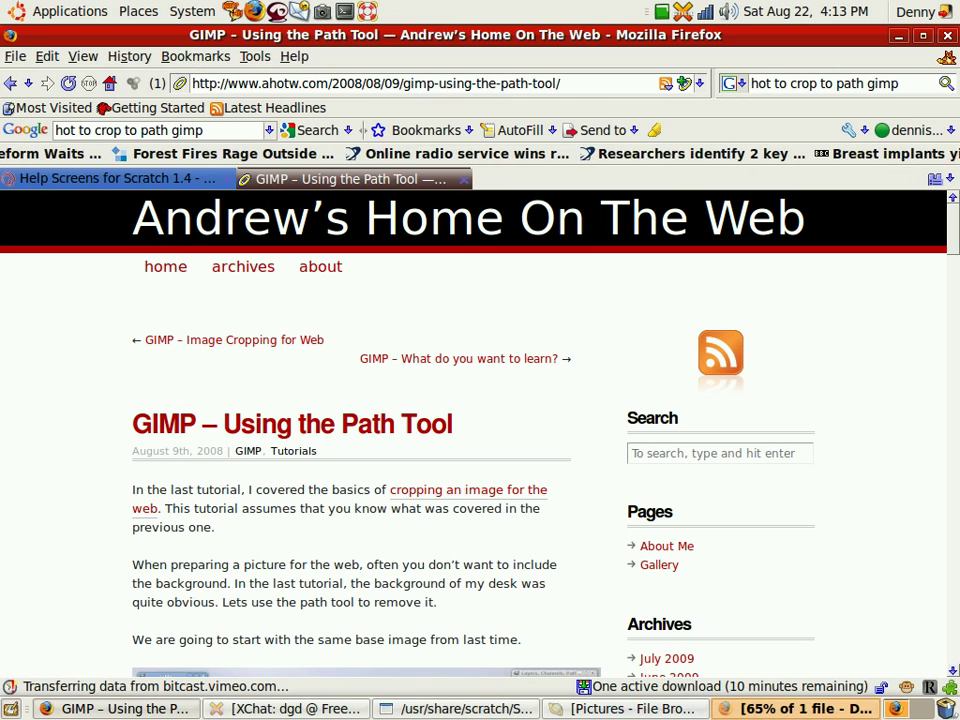
# Open flip.jpg from the Pictures folder with the GIMP Image Editor.
pyautogui.click(665, 709)
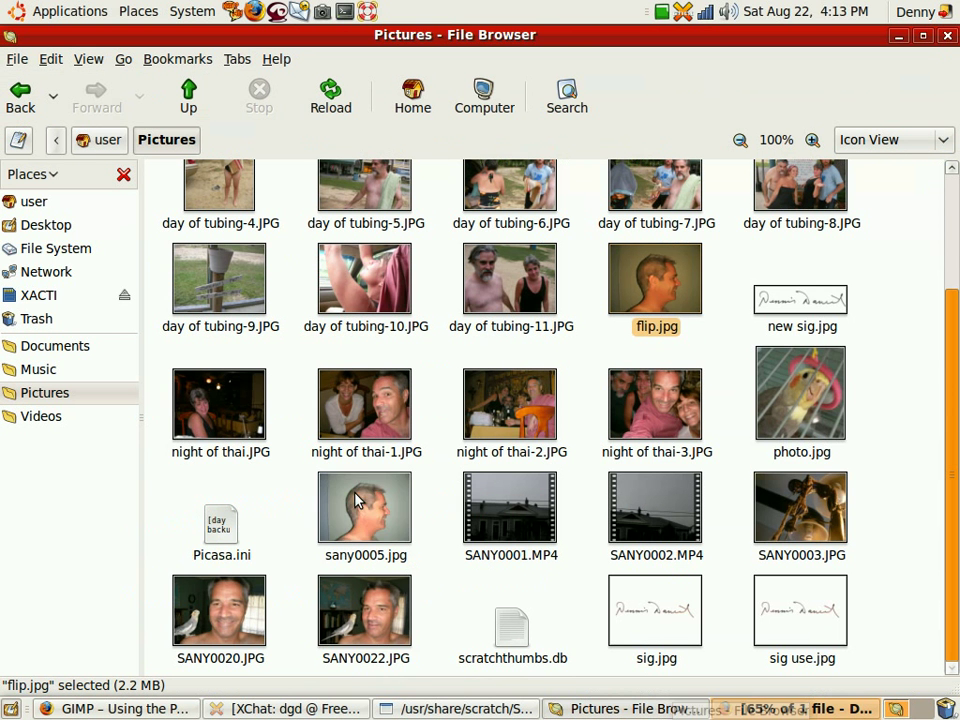
pyautogui.rightClick(652, 291)
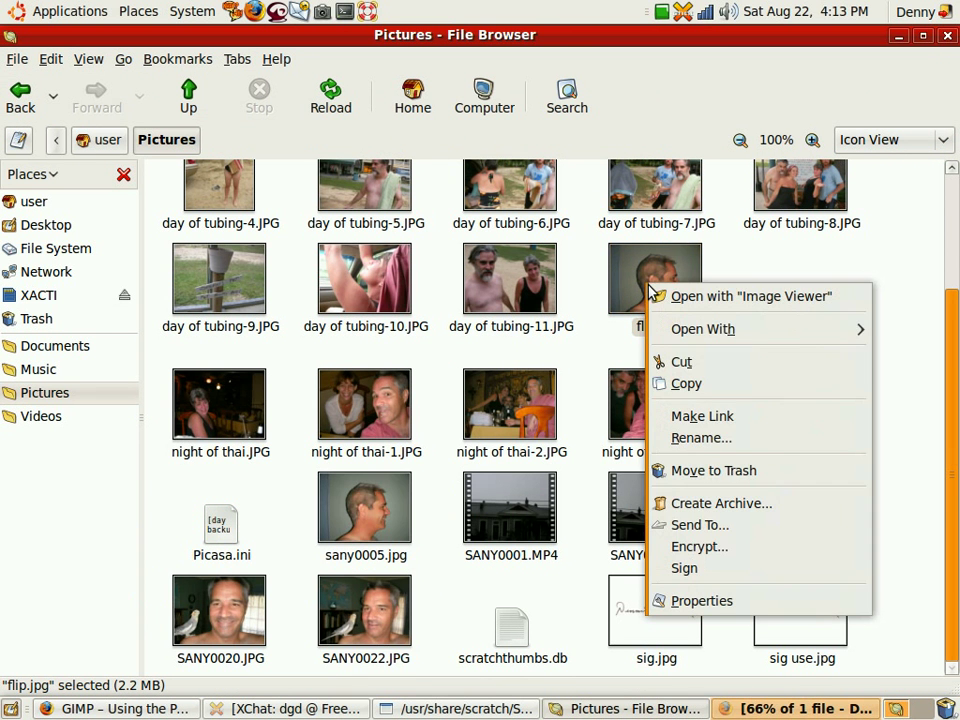
pyautogui.moveTo(704, 331)
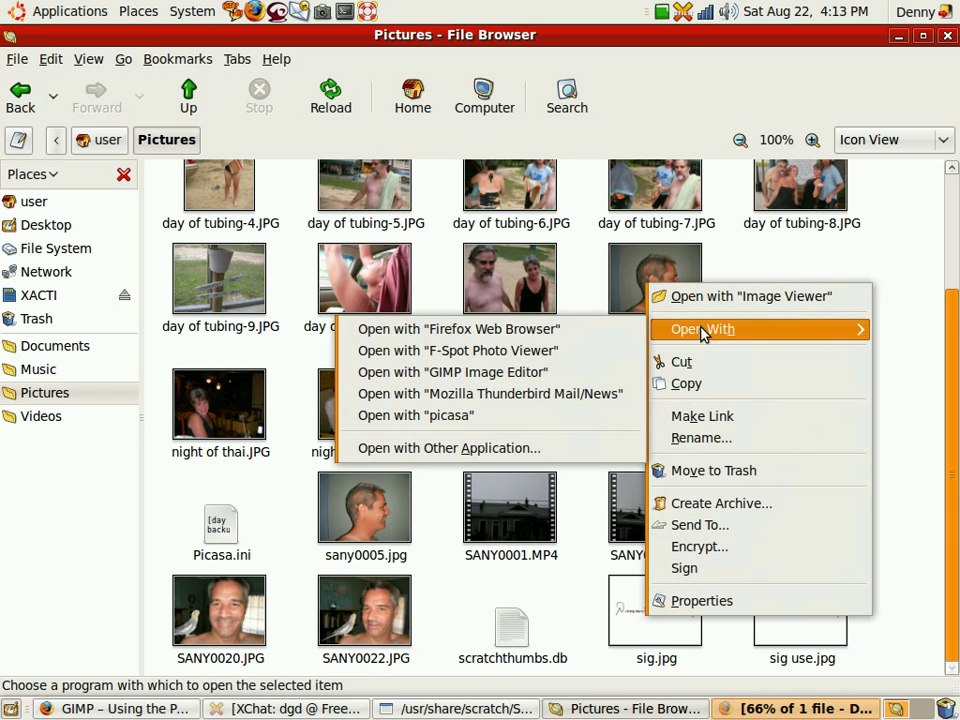
pyautogui.click(493, 373)
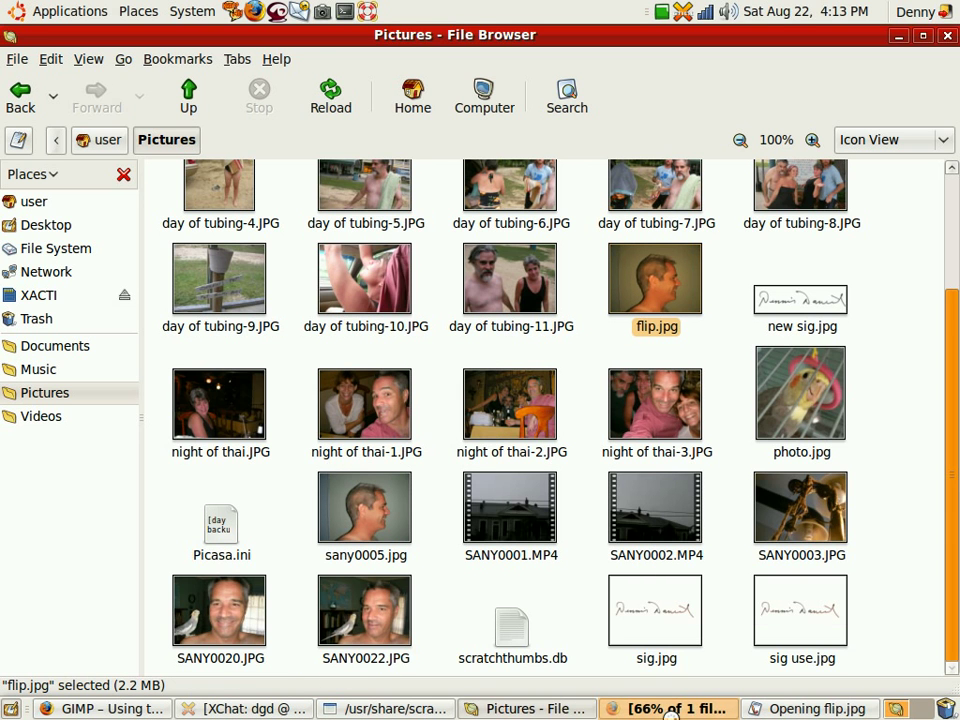
# Switch to Firefox and read the GIMP path tool tutorial down to the section on selecting the Paths tool.
pyautogui.click(108, 710)
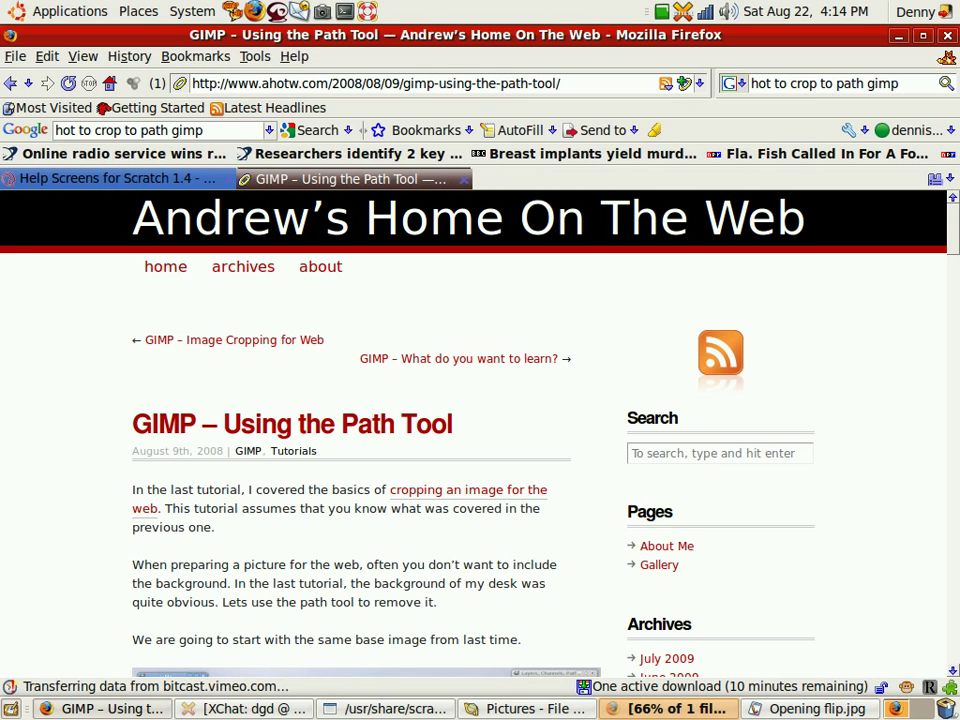
pyautogui.scroll(-2, 360, 530)
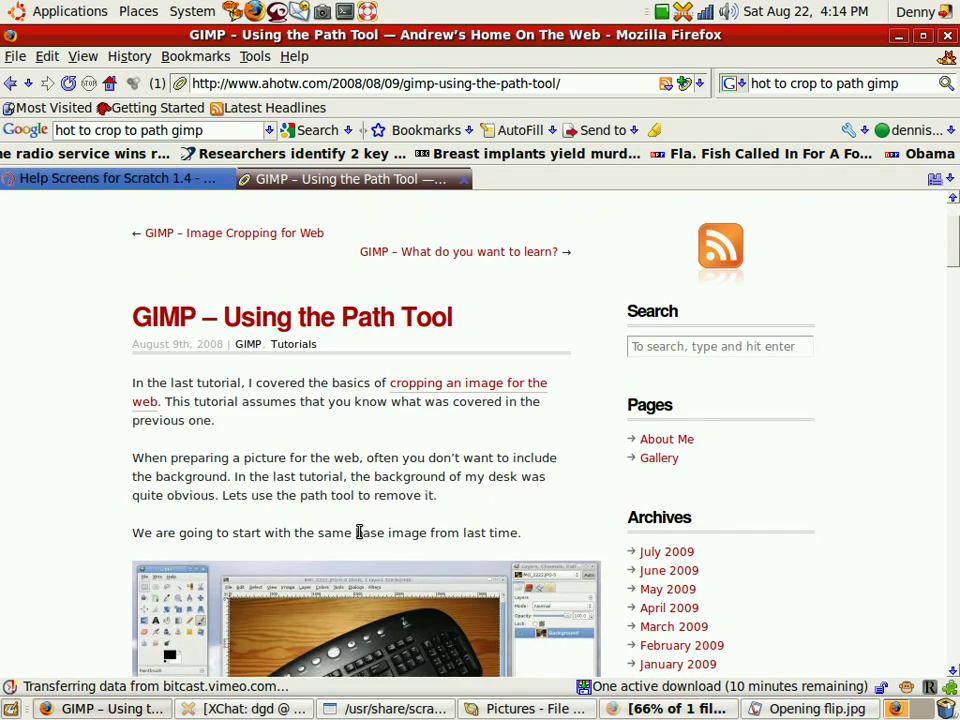
pyautogui.scroll(-5, 360, 534)
pyautogui.scroll(-6, 363, 537)
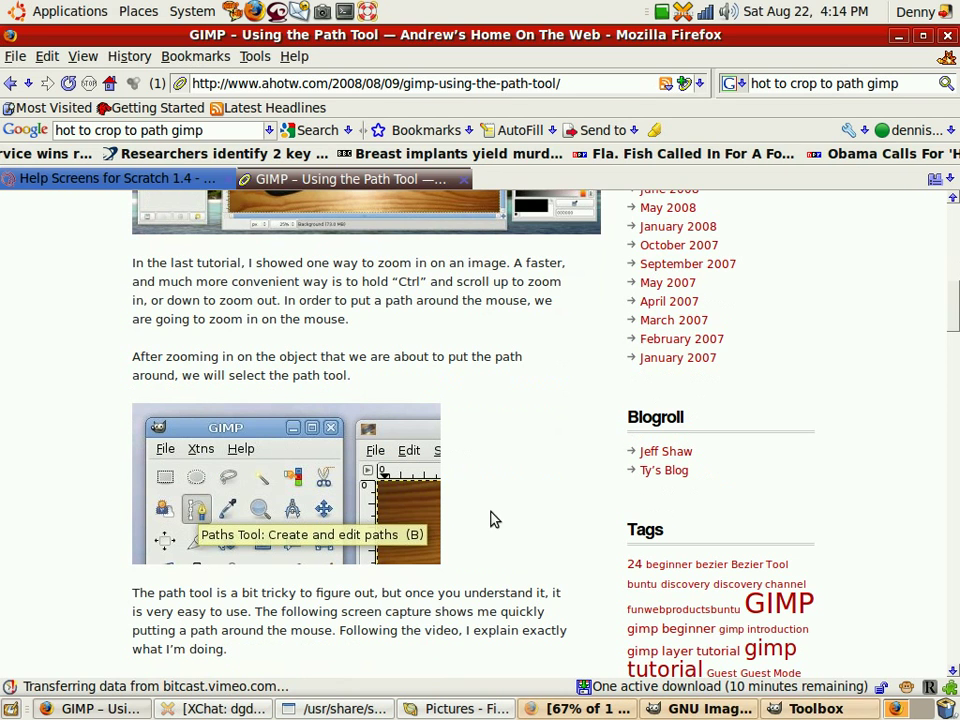
# Switch to GIMP and open flip.jpg from the recently used files.
pyautogui.click(713, 707)
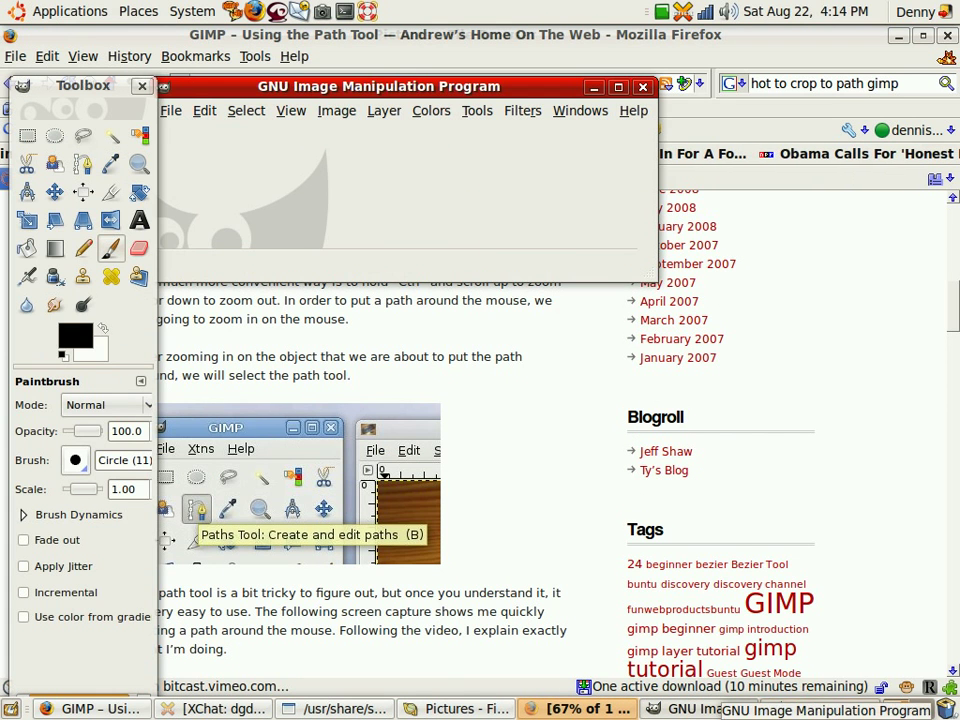
pyautogui.click(175, 115)
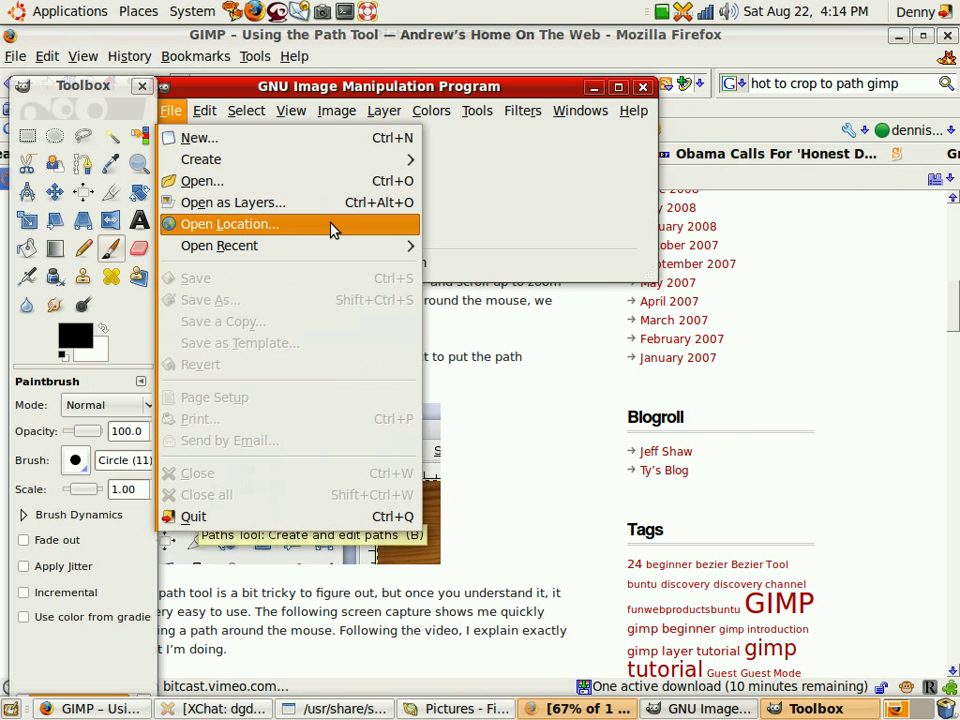
pyautogui.moveTo(339, 249)
pyautogui.click(505, 250)
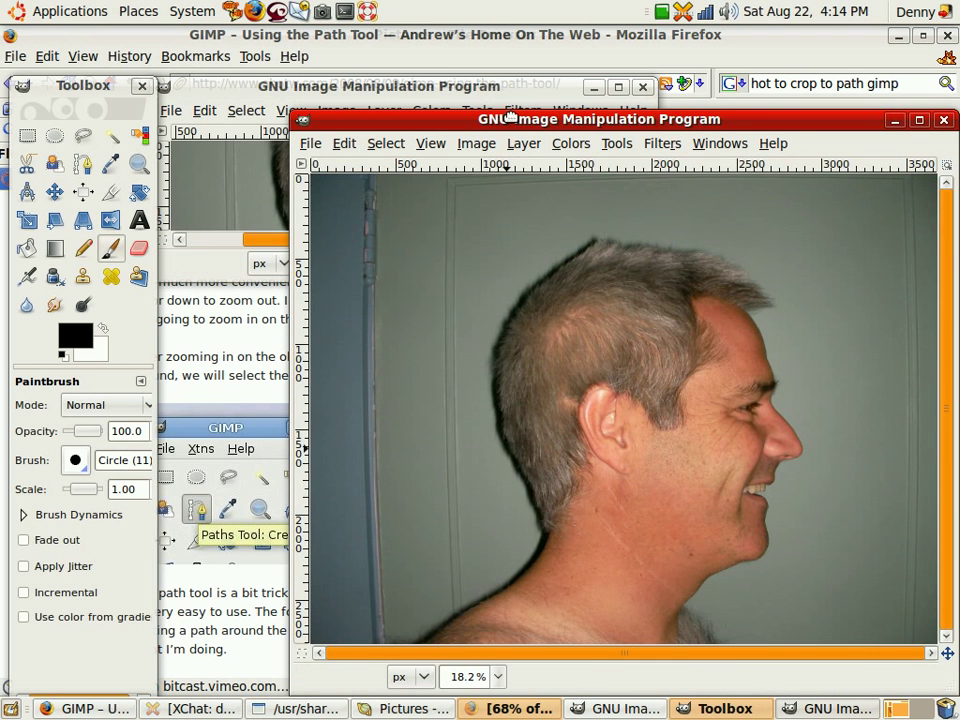
# Shrink-wrap the flip.jpg-2.0 window around its image and close the duplicate flip.jpg window.
pyautogui.moveTo(510, 117); pyautogui.dragTo(443, 87)
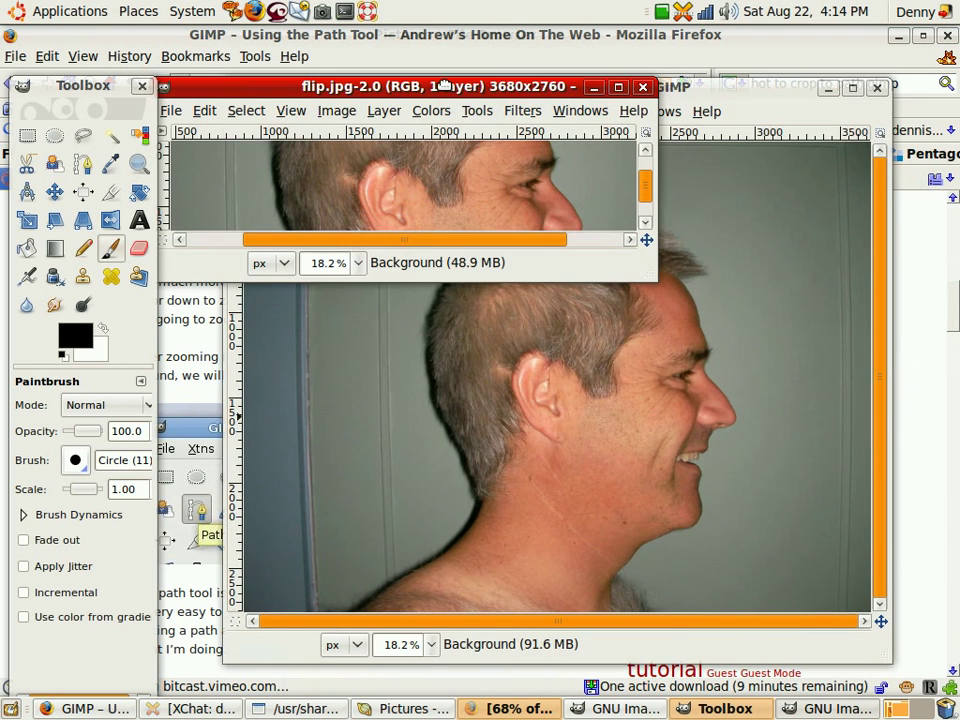
pyautogui.hotkey('ctrl', 'j')
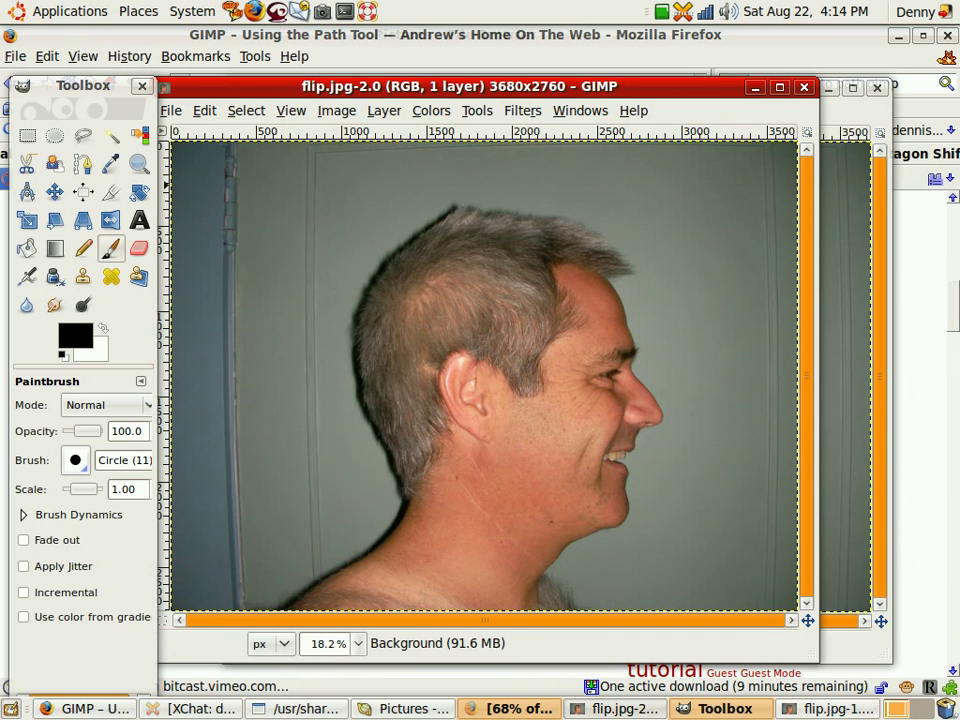
pyautogui.click(879, 92)
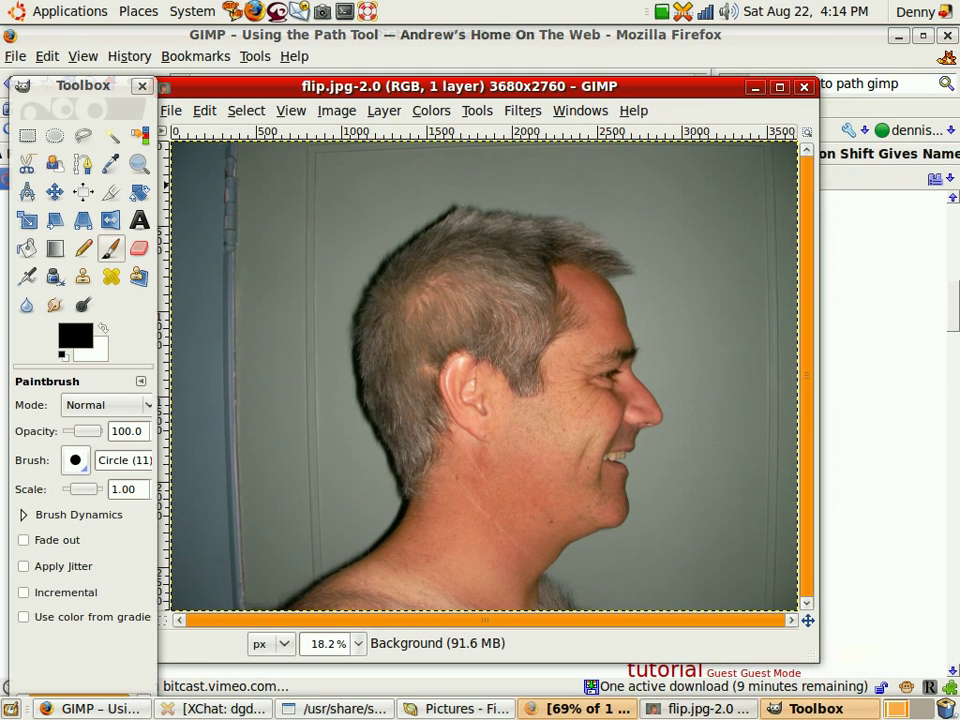
pyautogui.click(336, 118)
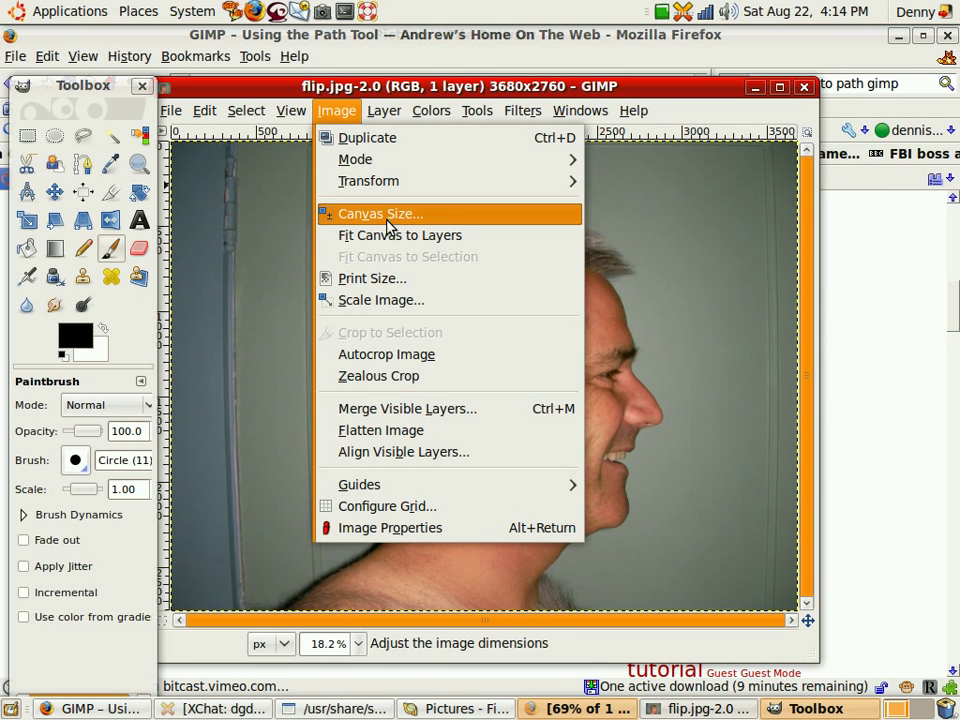
pyautogui.click(263, 88)
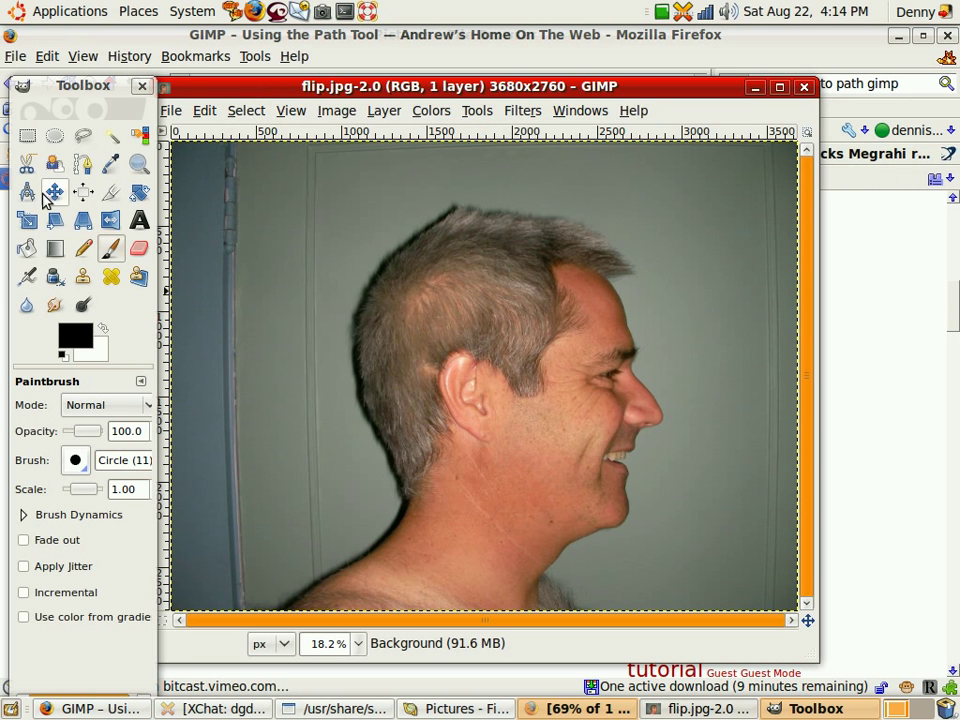
# With the Paths tool, start a path at the lower back, anchor it at the nape, and curve the segment along the neck.
pyautogui.click(83, 163)
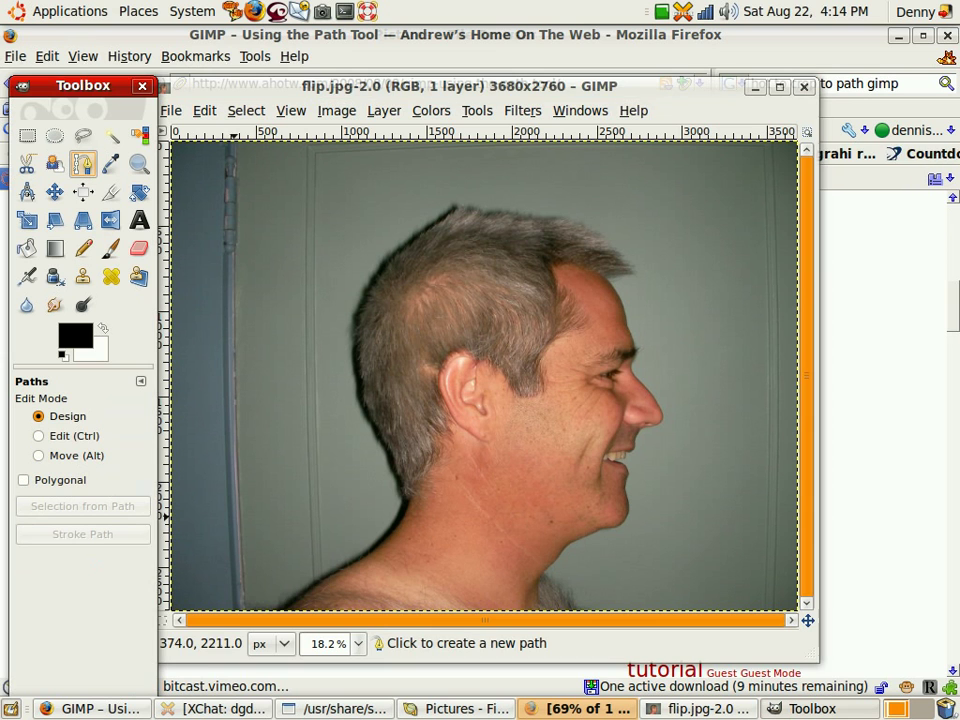
pyautogui.keyDown('ctrl'); pyautogui.click(279, 605); pyautogui.keyUp('ctrl')
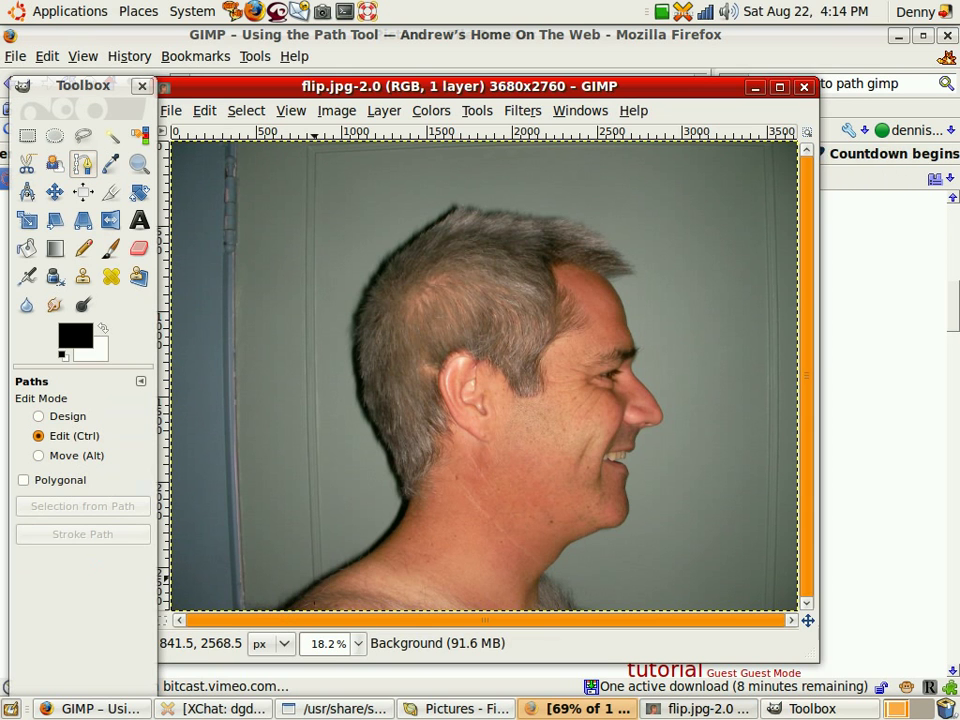
pyautogui.click(281, 600)
pyautogui.press('ctrl')
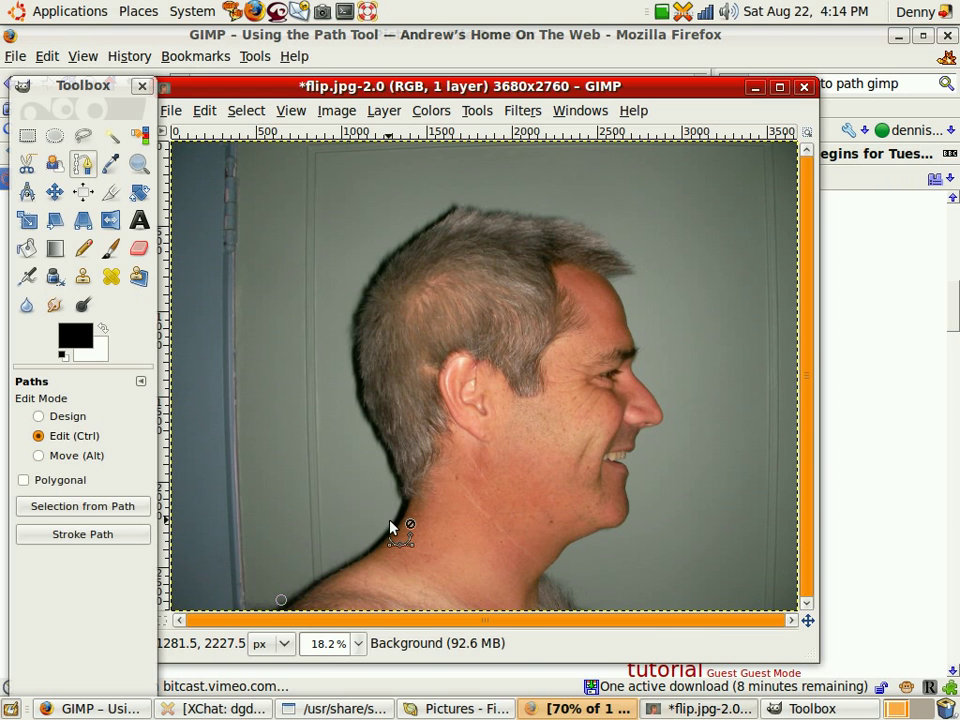
pyautogui.click(400, 504)
pyautogui.moveTo(362, 533); pyautogui.dragTo(372, 546)
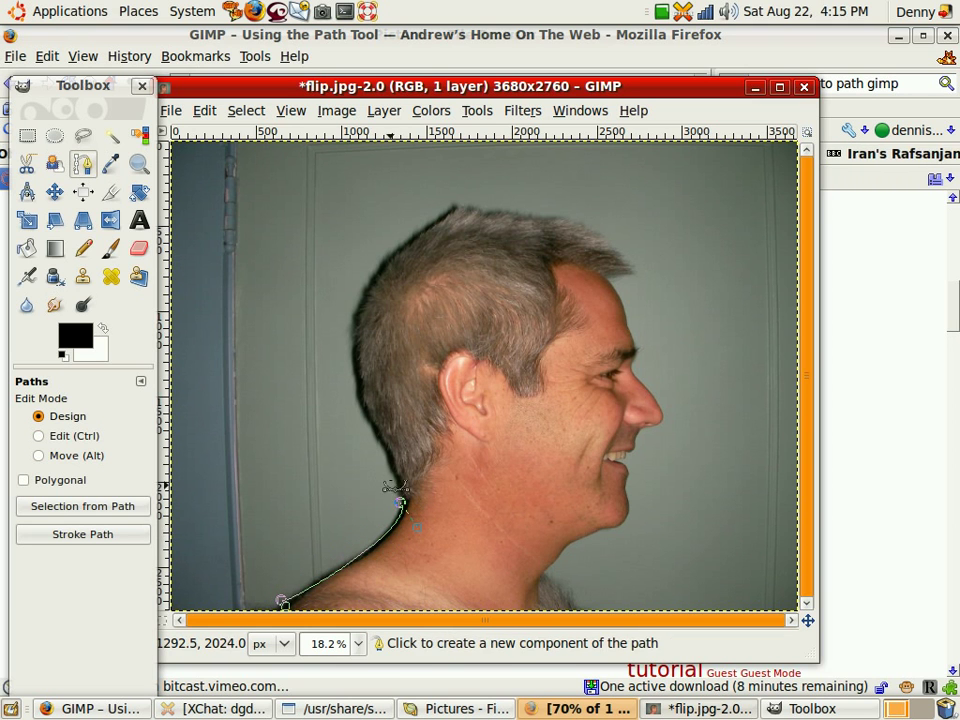
# Pull the nape anchor's curve handle up along the back of the head.
pyautogui.press('ctrl')
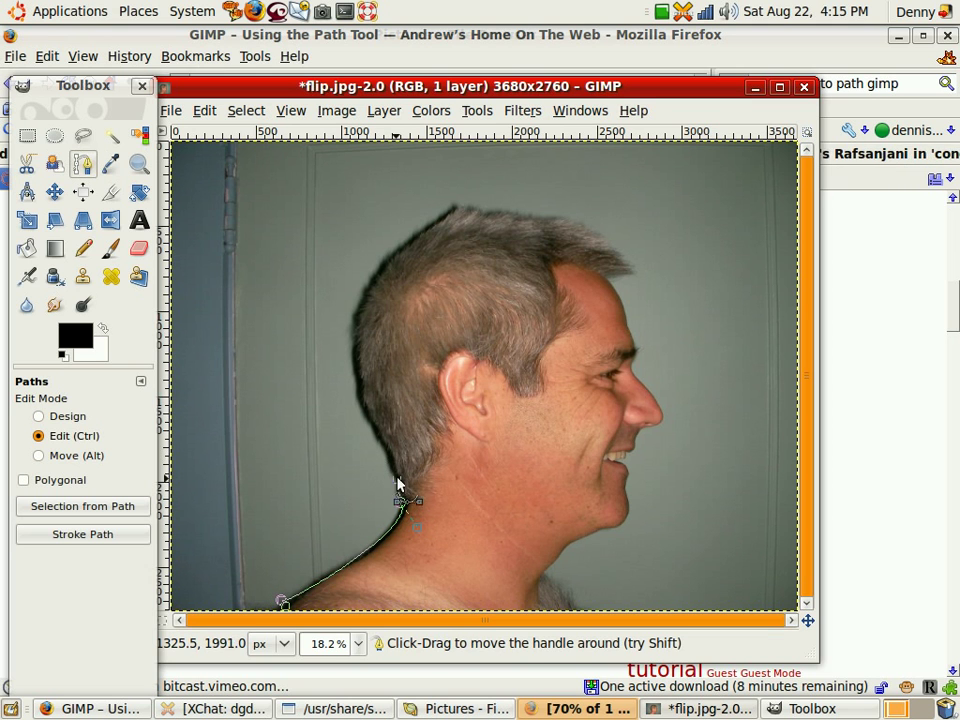
pyautogui.click(375, 436)
pyautogui.press('ctrl')
pyautogui.moveTo(350, 368); pyautogui.dragTo(347, 376)
pyautogui.press('ctrl')
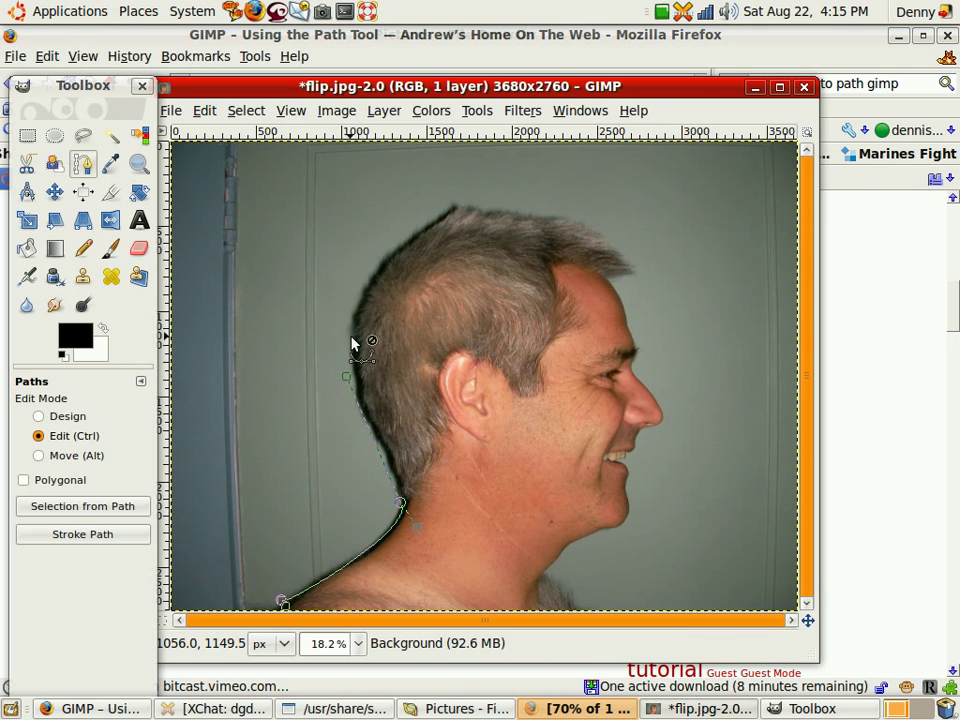
pyautogui.moveTo(350, 305); pyautogui.dragTo(349, 390)
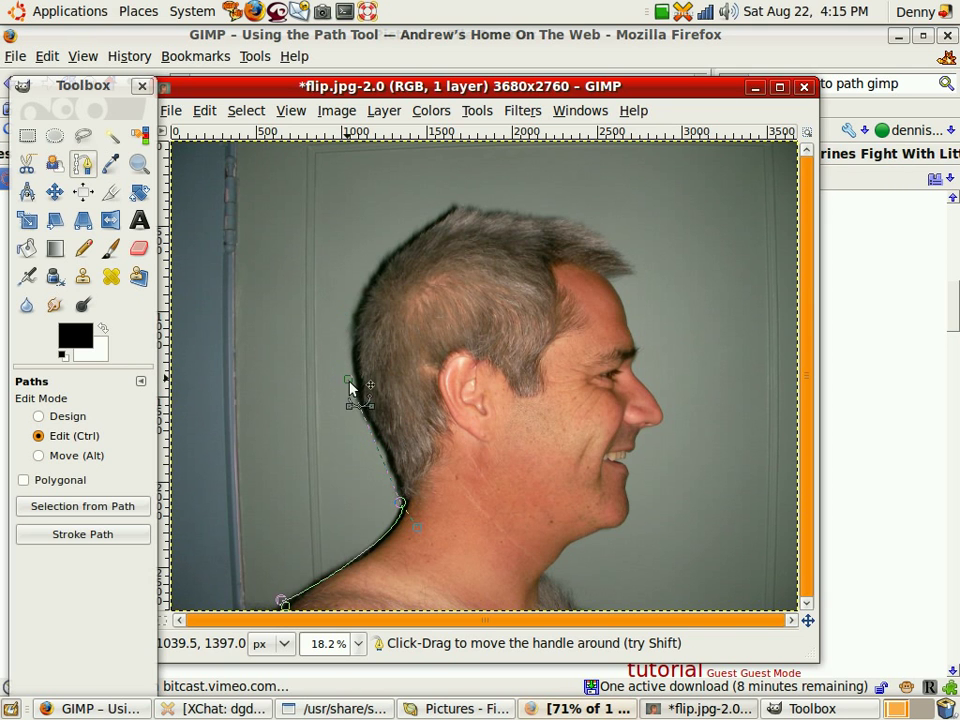
pyautogui.press('ctrl')
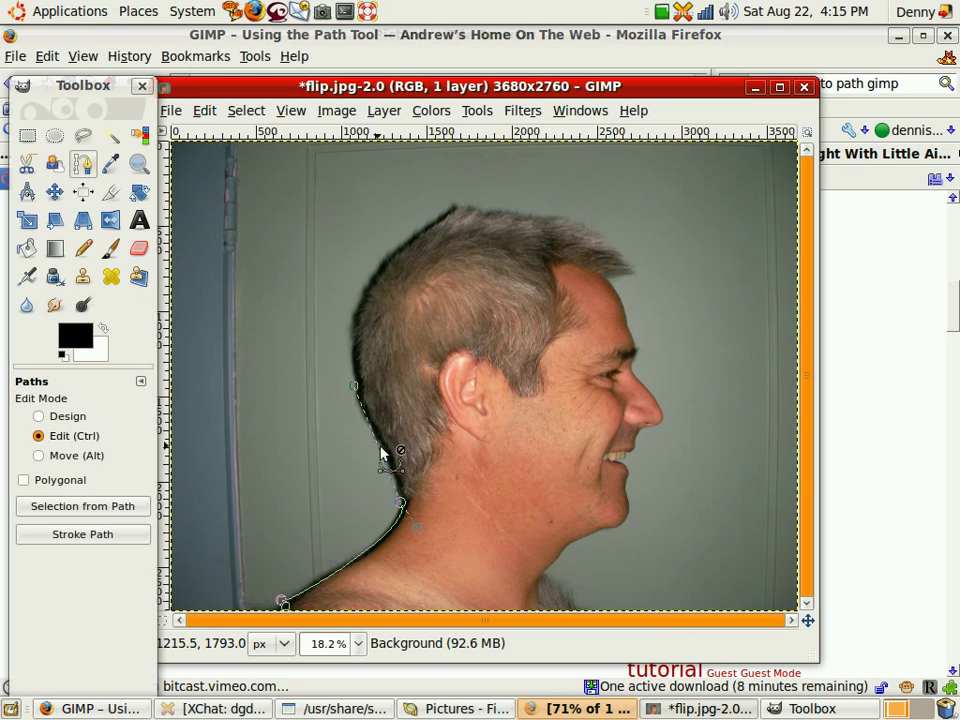
pyautogui.press('ctrl')
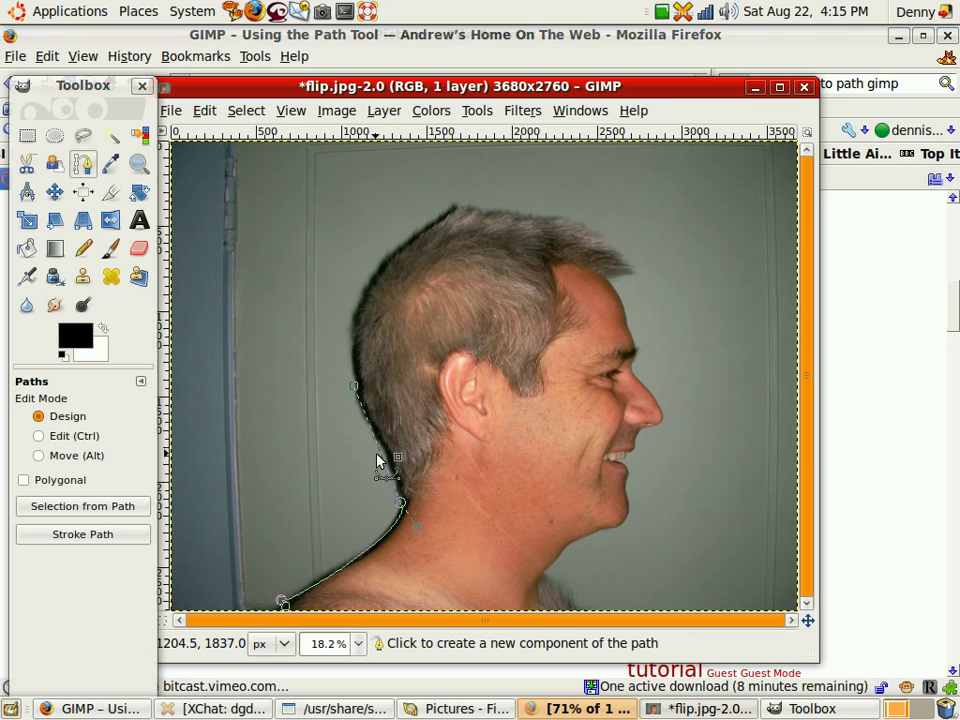
# Add a path segment up the back of the head, starting just above the nape, and bend it along the hair outline.
pyautogui.moveTo(383, 451); pyautogui.dragTo(371, 418)
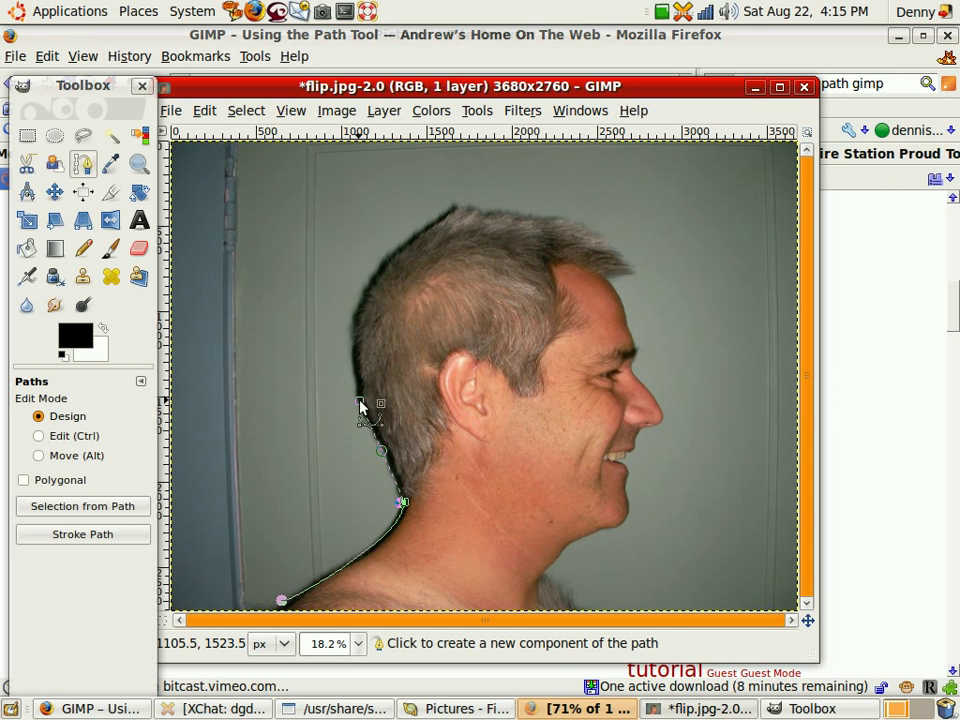
pyautogui.click(350, 338)
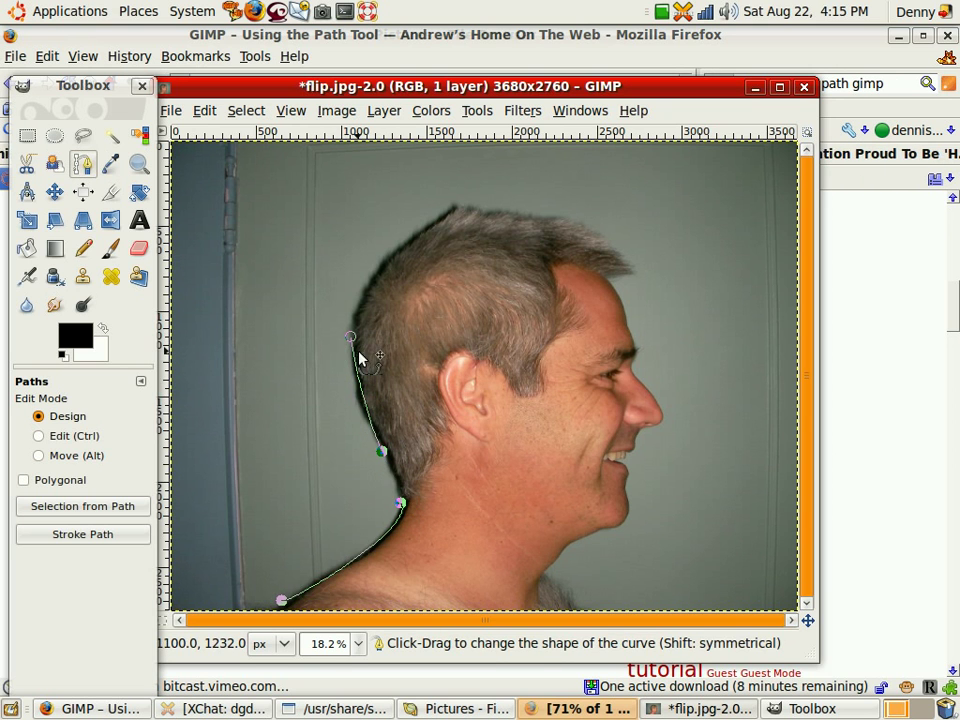
pyautogui.moveTo(362, 398); pyautogui.dragTo(355, 398)
# Place trial anchors around the upper back of the head and reposition them together with the anchor ending the back-of-head segment.
pyautogui.click(372, 280)
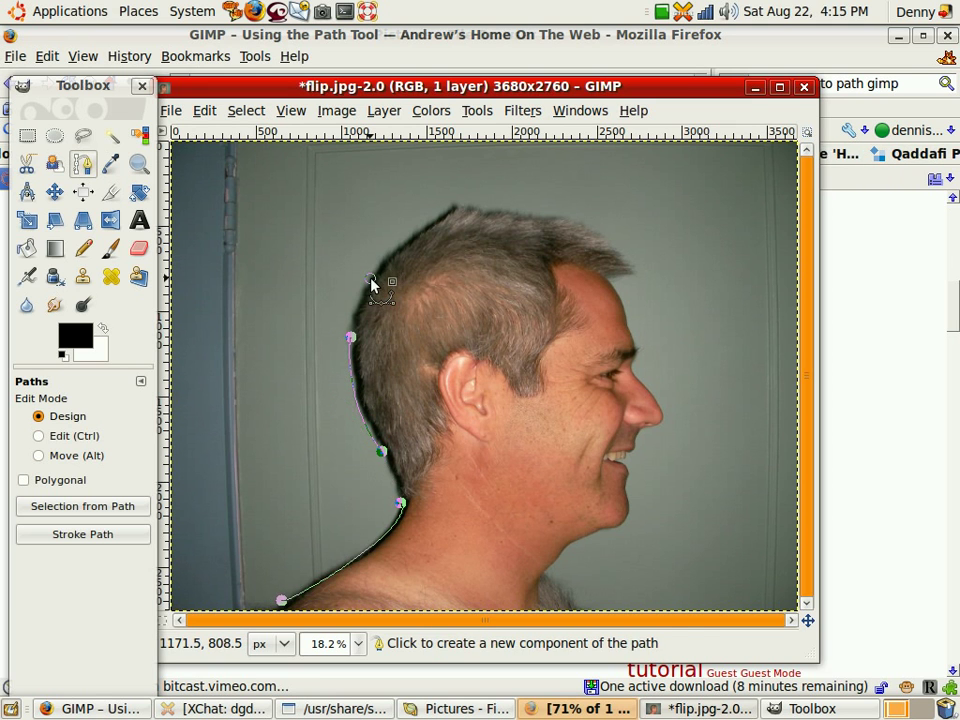
pyautogui.click(411, 239)
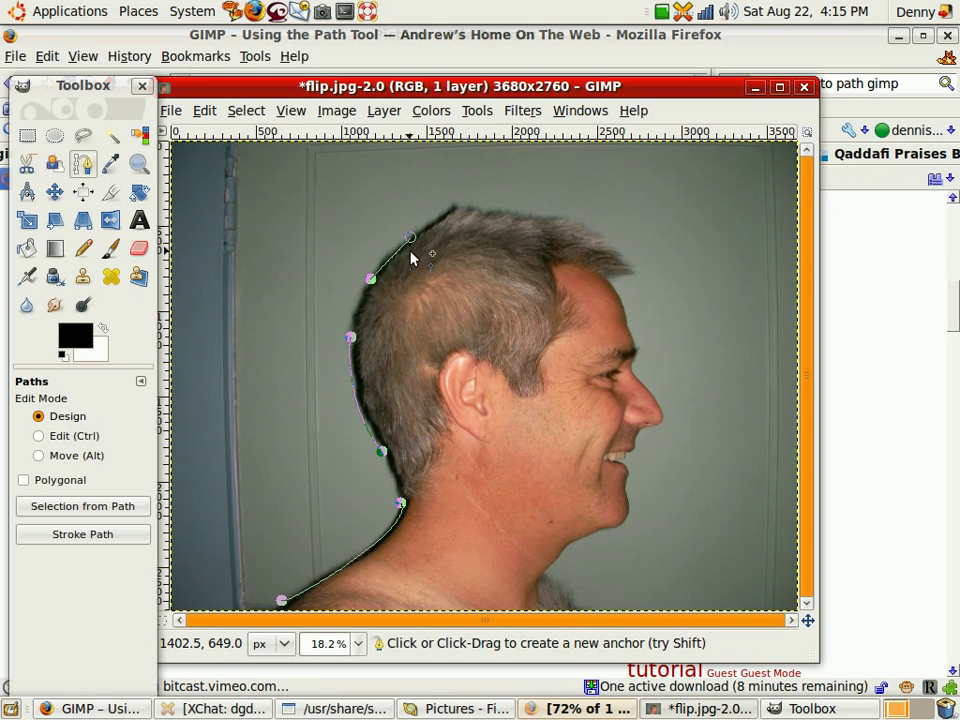
pyautogui.keyDown('ctrl'); pyautogui.click(351, 336); pyautogui.keyUp('ctrl')
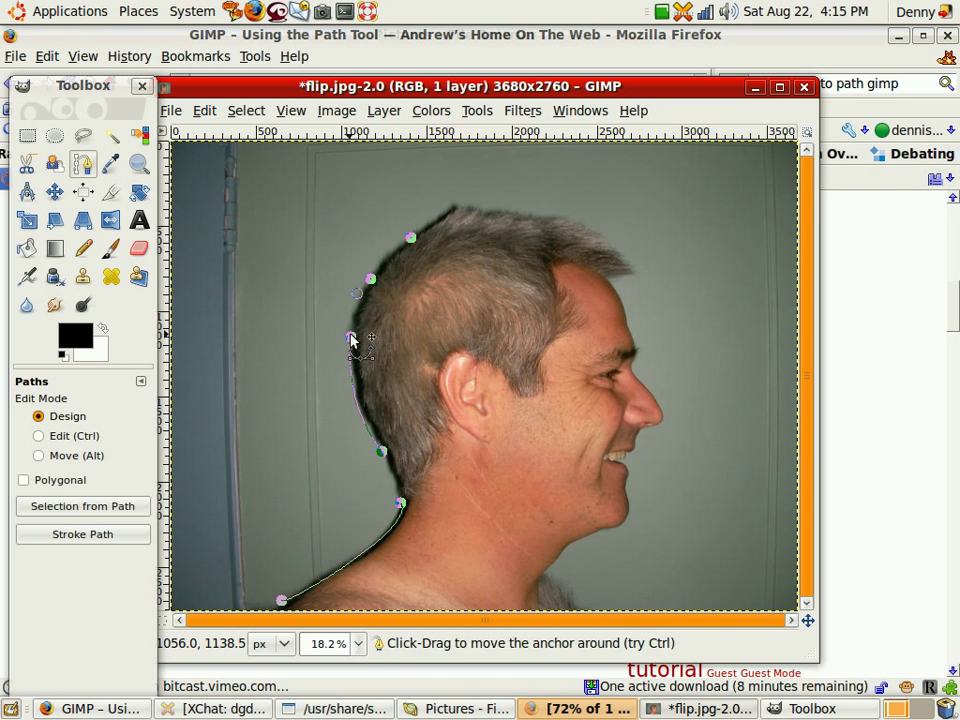
pyautogui.click(359, 294)
pyautogui.moveTo(362, 294)
pyautogui.mouseDown()
pyautogui.moveTo(367, 271)
pyautogui.moveTo(374, 276)
pyautogui.mouseUp()
pyautogui.moveTo(411, 238); pyautogui.dragTo(351, 316)
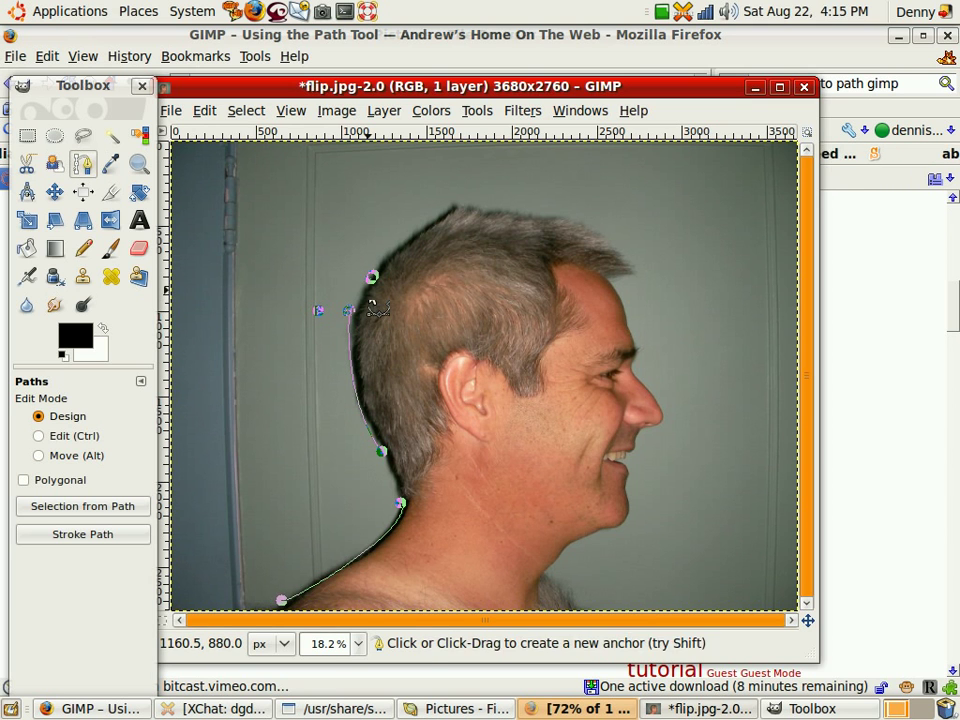
pyautogui.click(371, 278)
pyautogui.click(240, 247)
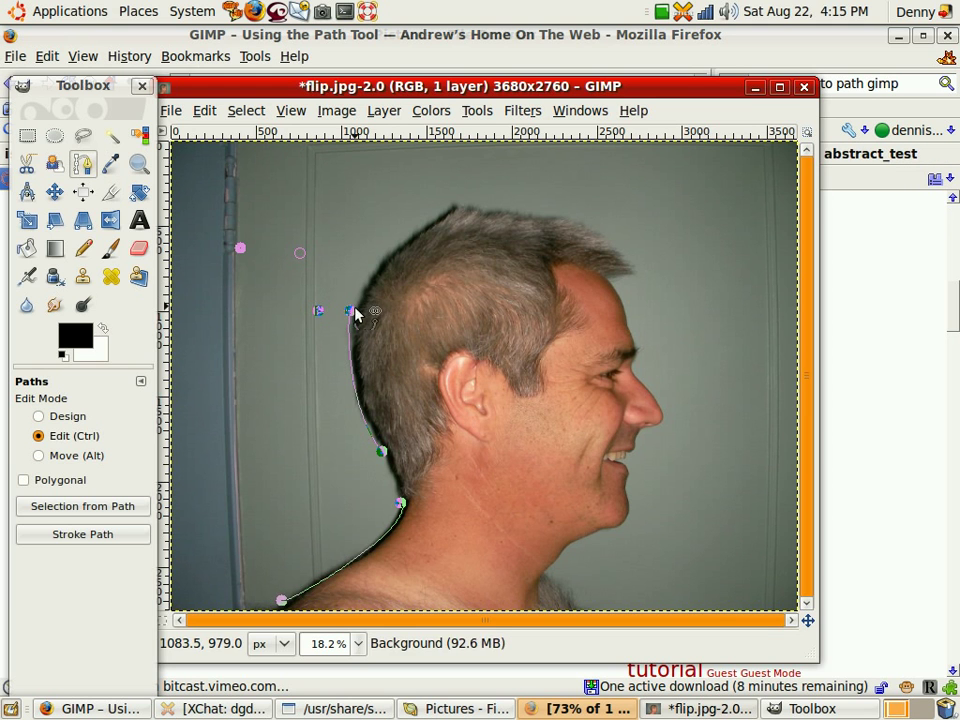
# Extend the path from the back-of-head anchor around the upper curve of the hair to an anchor at the crown.
pyautogui.keyDown('ctrl'); pyautogui.click(349, 309); pyautogui.keyUp('ctrl')
pyautogui.moveTo(301, 254); pyautogui.dragTo(398, 245)
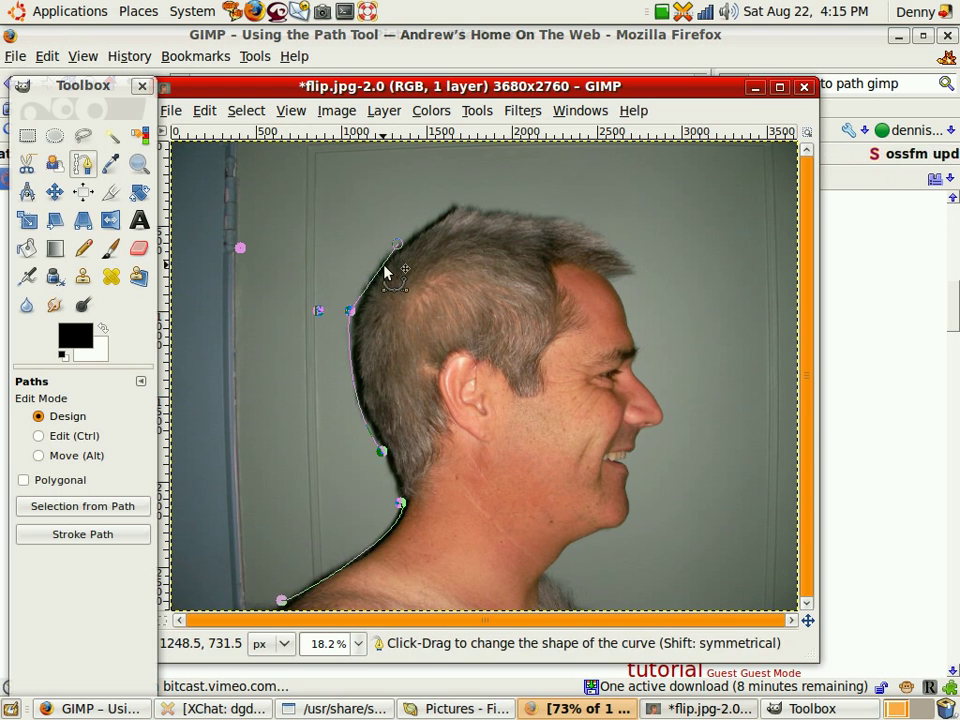
pyautogui.click(452, 213)
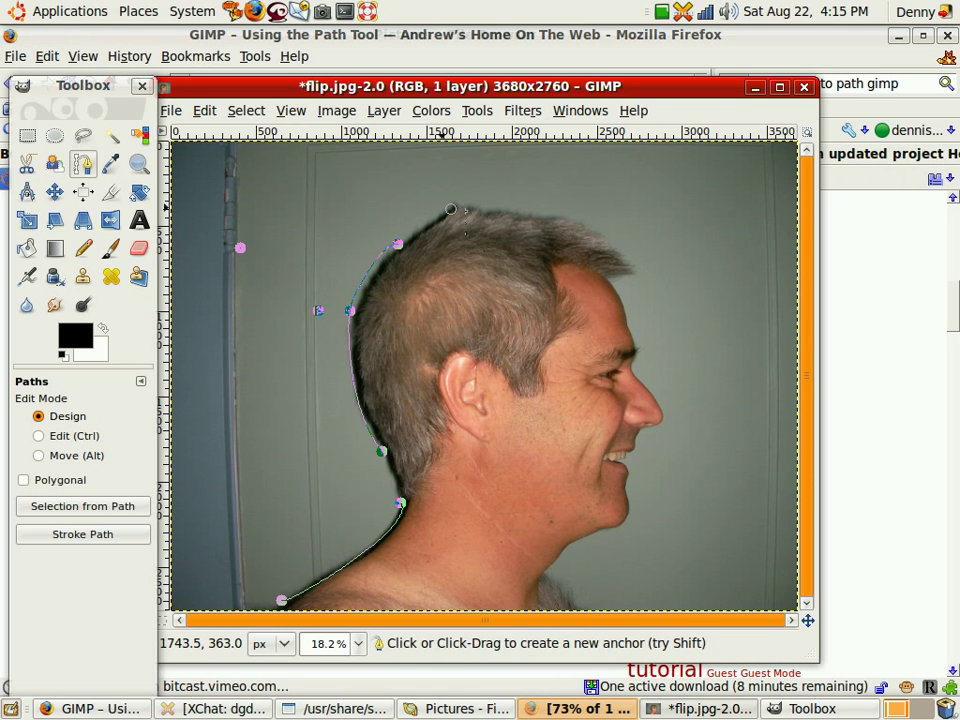
pyautogui.keyDown('ctrl'); pyautogui.click(398, 245); pyautogui.keyUp('ctrl')
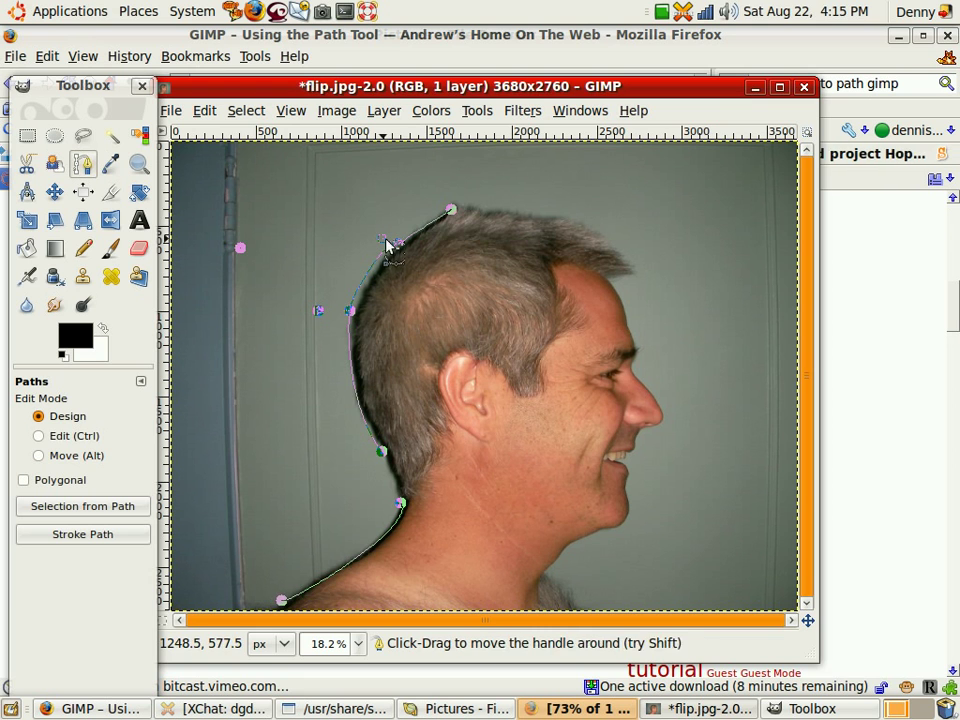
pyautogui.moveTo(451, 209); pyautogui.dragTo(455, 204)
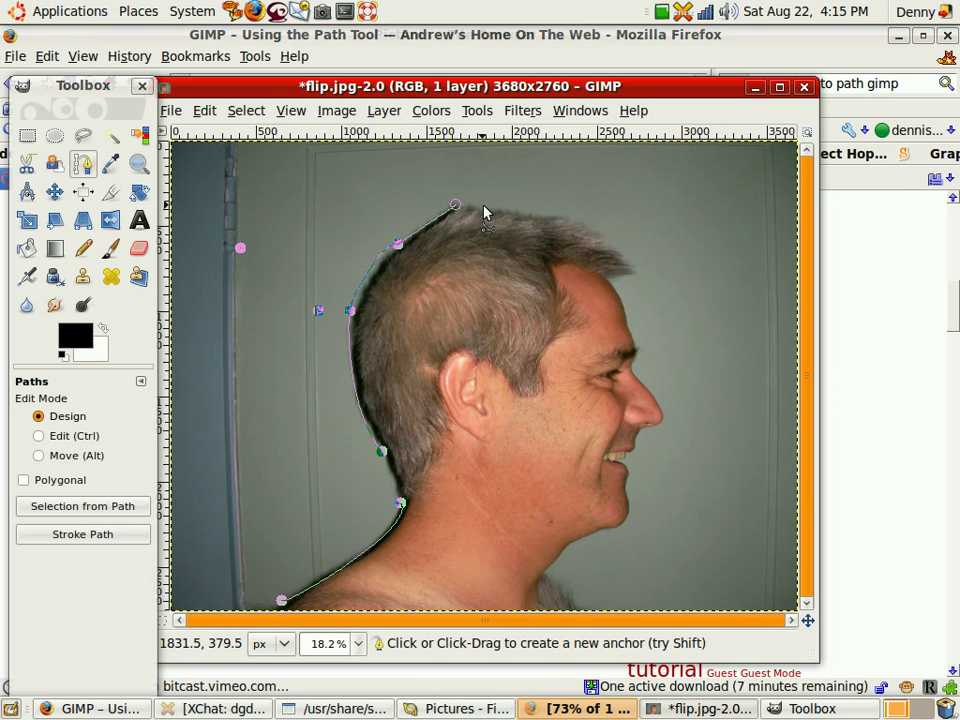
# Continue the path from the crown anchor over the top of the hair, around the fringe tip and back to the forehead.
pyautogui.click(494, 206)
pyautogui.click(530, 212)
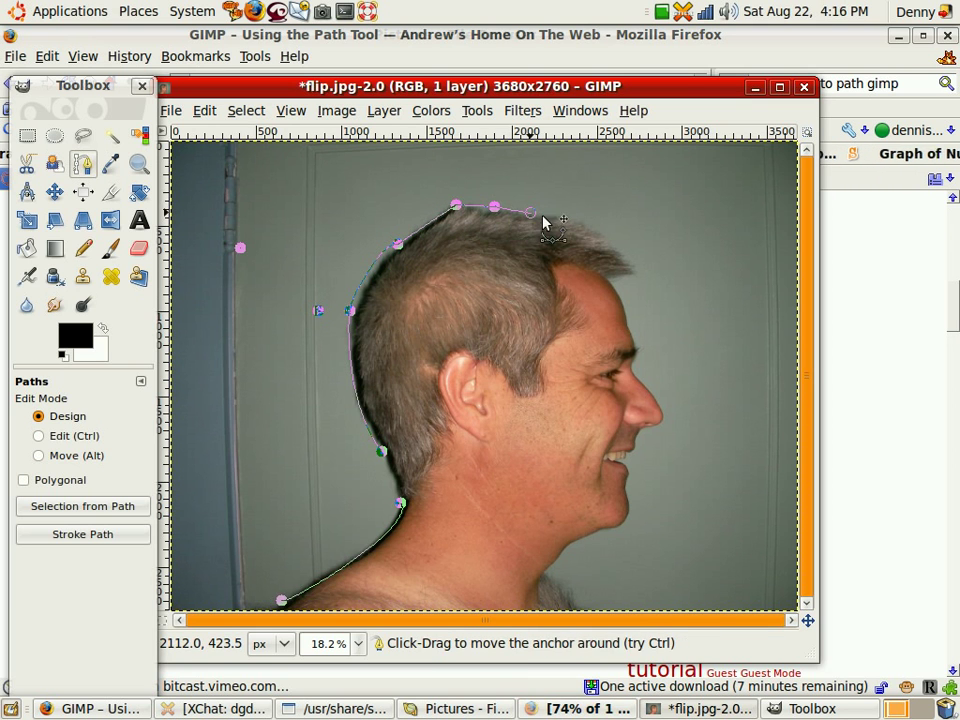
pyautogui.click(567, 219)
pyautogui.click(608, 240)
pyautogui.click(632, 264)
pyautogui.click(642, 276)
pyautogui.click(610, 276)
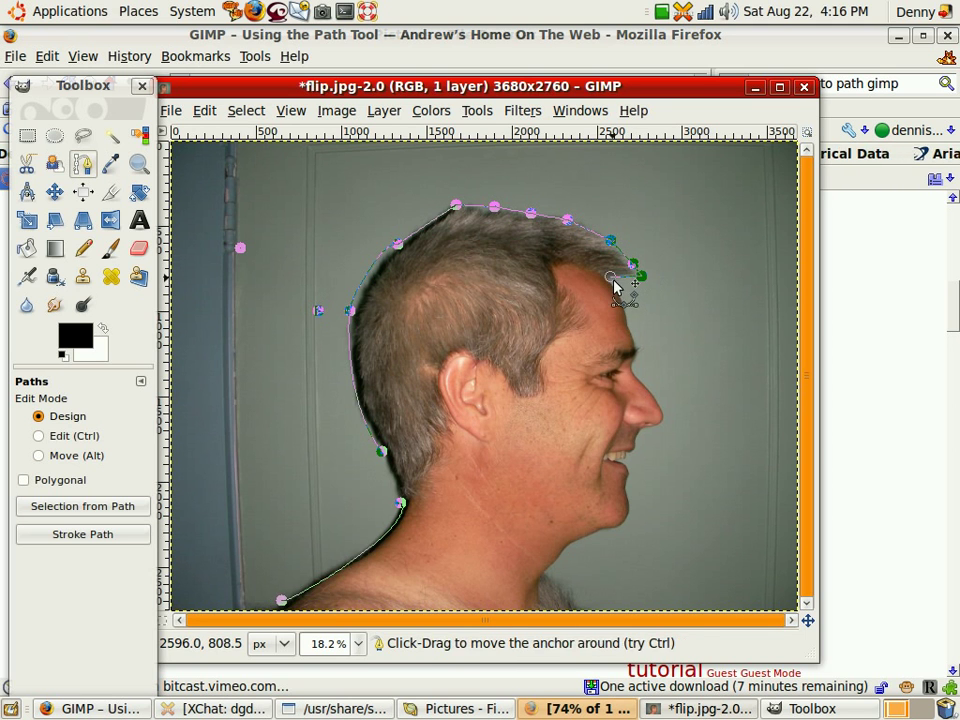
# Trace the face profile with further path anchors, from the forehead over the brow, nose and mouth to the chin.
pyautogui.click(632, 330)
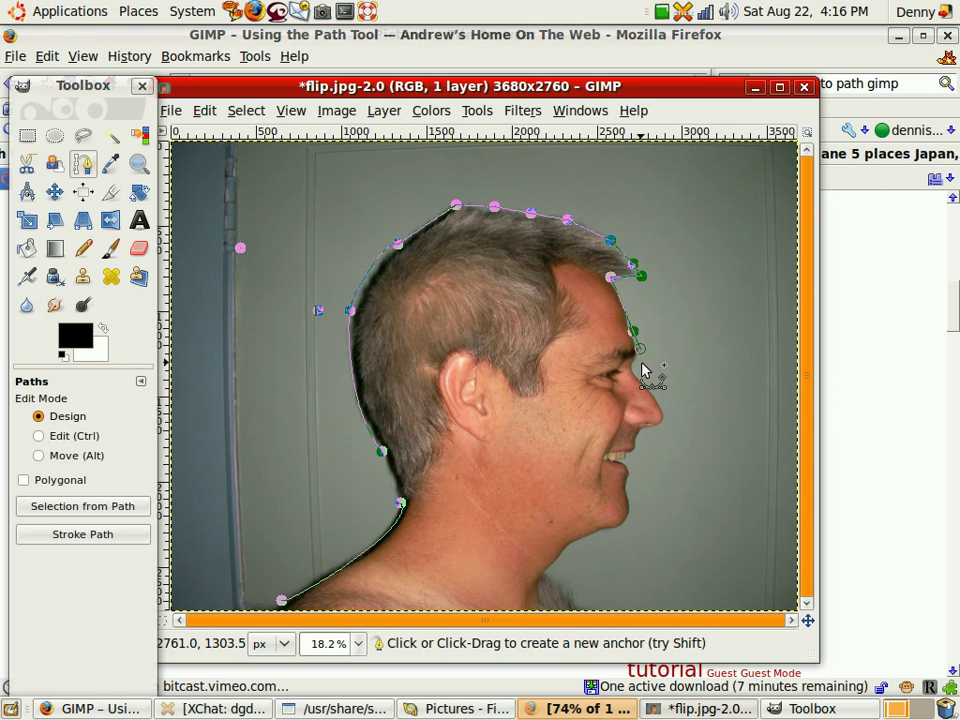
pyautogui.click(634, 367)
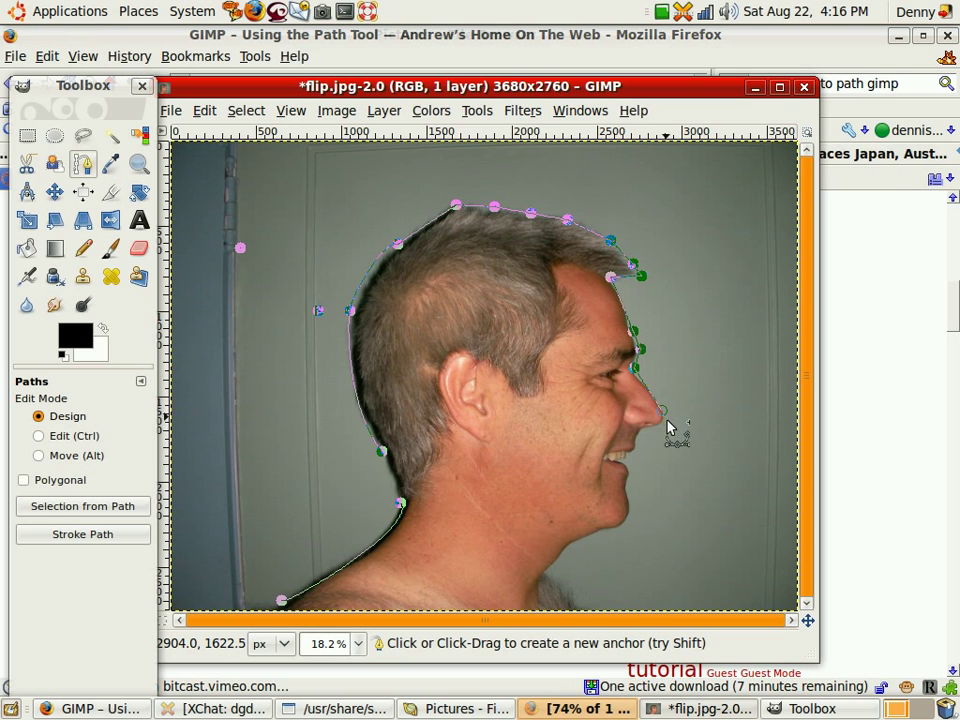
pyautogui.click(662, 411)
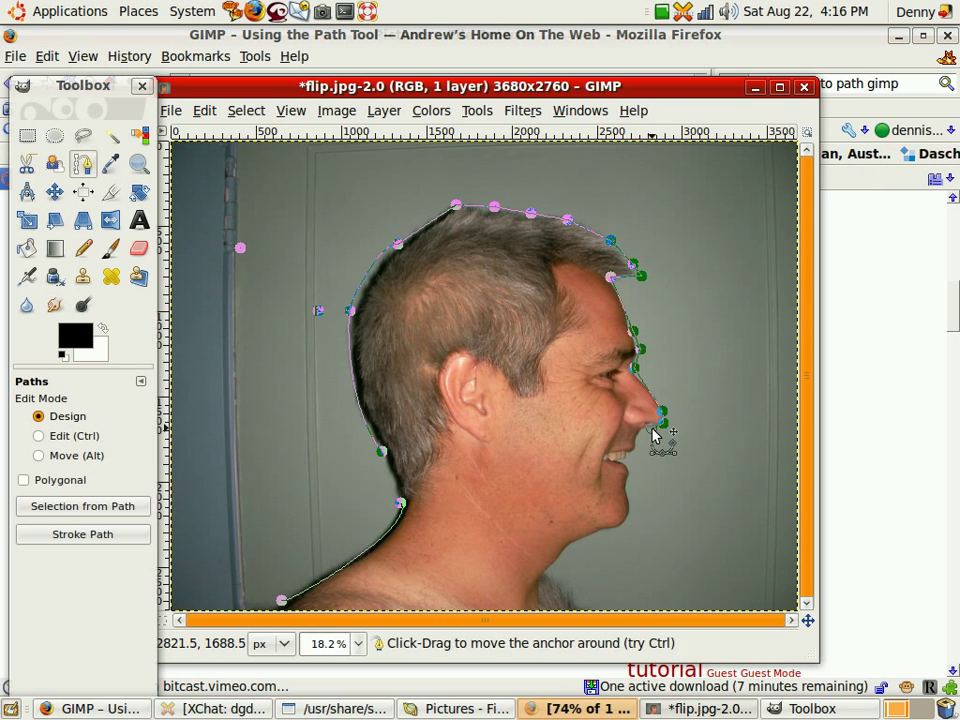
pyautogui.click(636, 441)
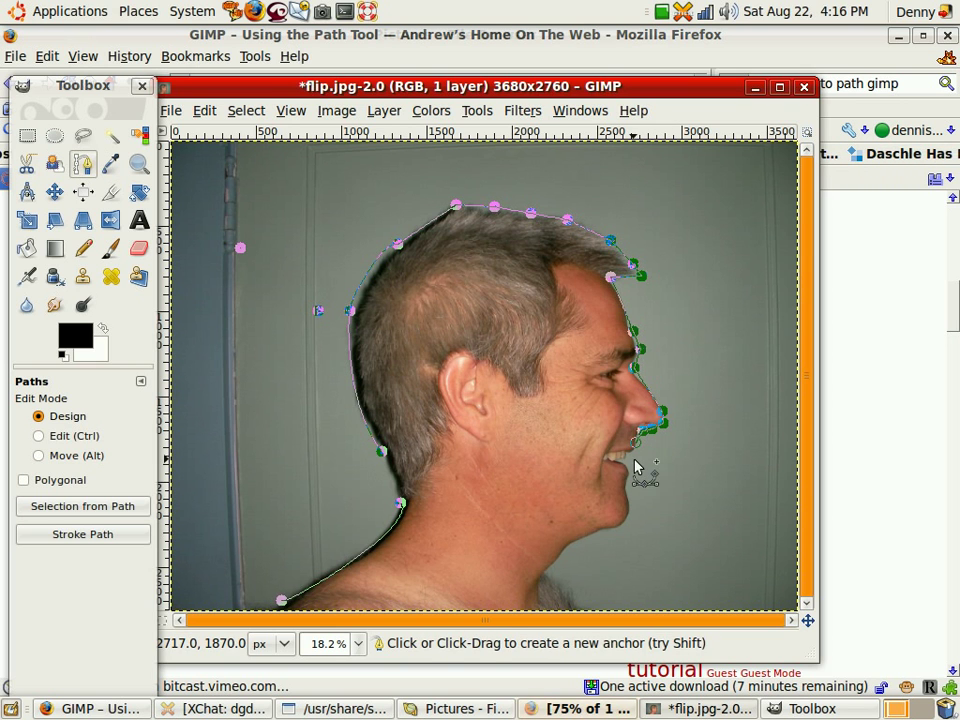
pyautogui.click(630, 480)
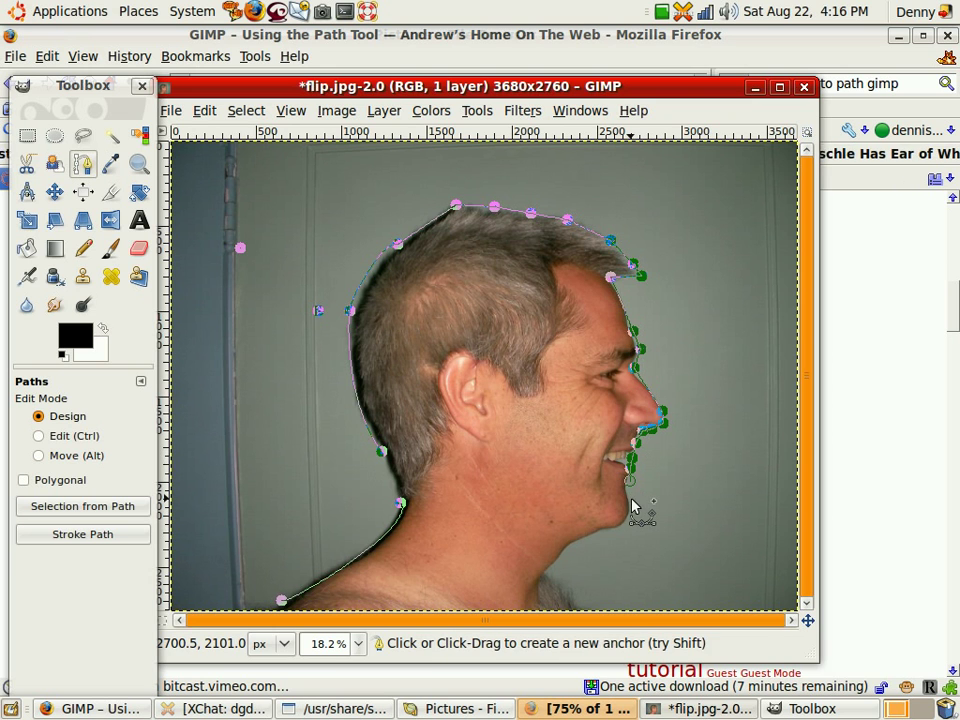
pyautogui.click(633, 512)
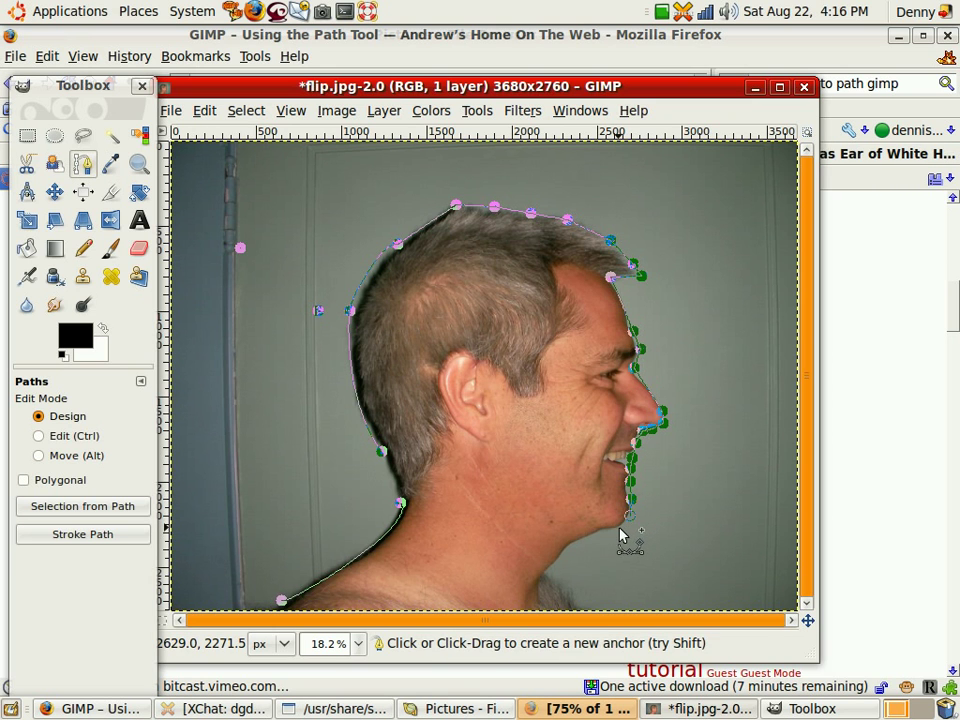
# Extend the path from the chin under the jaw and down the front of the neck to the photo's lower edge.
pyautogui.click(597, 533)
pyautogui.click(576, 541)
pyautogui.click(560, 553)
pyautogui.click(551, 568)
pyautogui.click(545, 580)
pyautogui.click(538, 592)
pyautogui.press('ctrl')
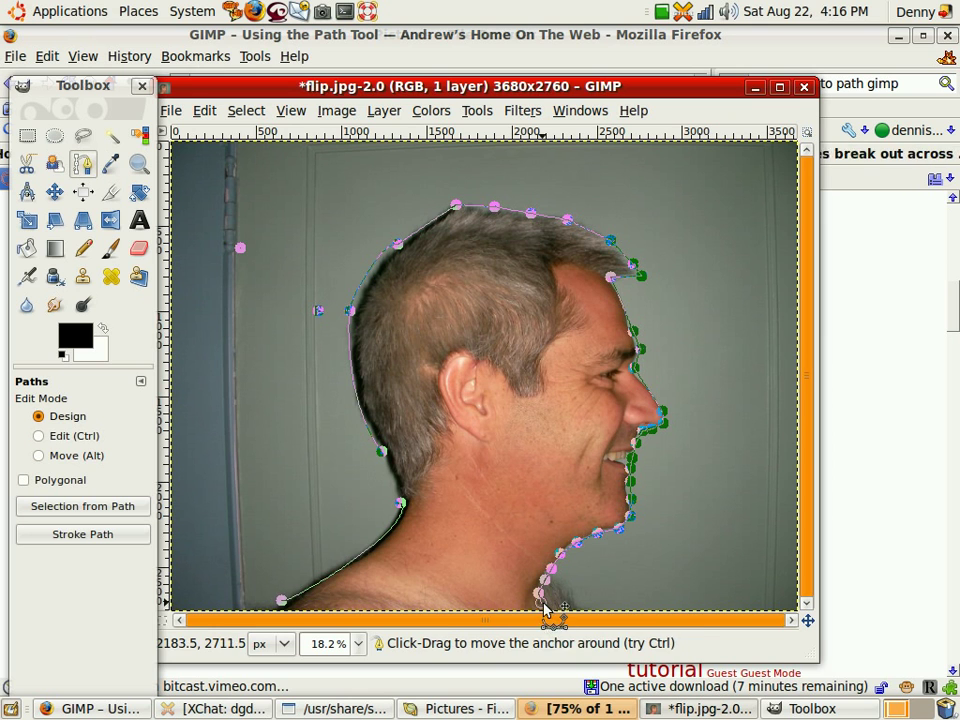
# Create a selection from the path, copy the selected pixels and paste them back into flip.jpg as a floating selection.
pyautogui.click(101, 508)
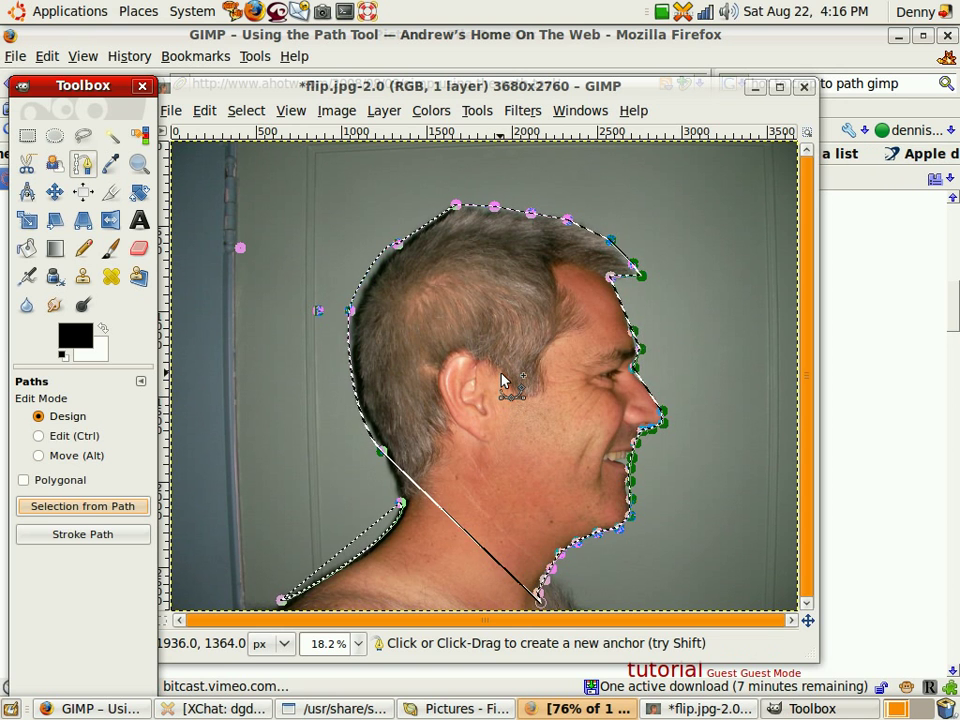
pyautogui.hotkey('ctrl', 'c')
pyautogui.hotkey('ctrl', 'shift', 'a')
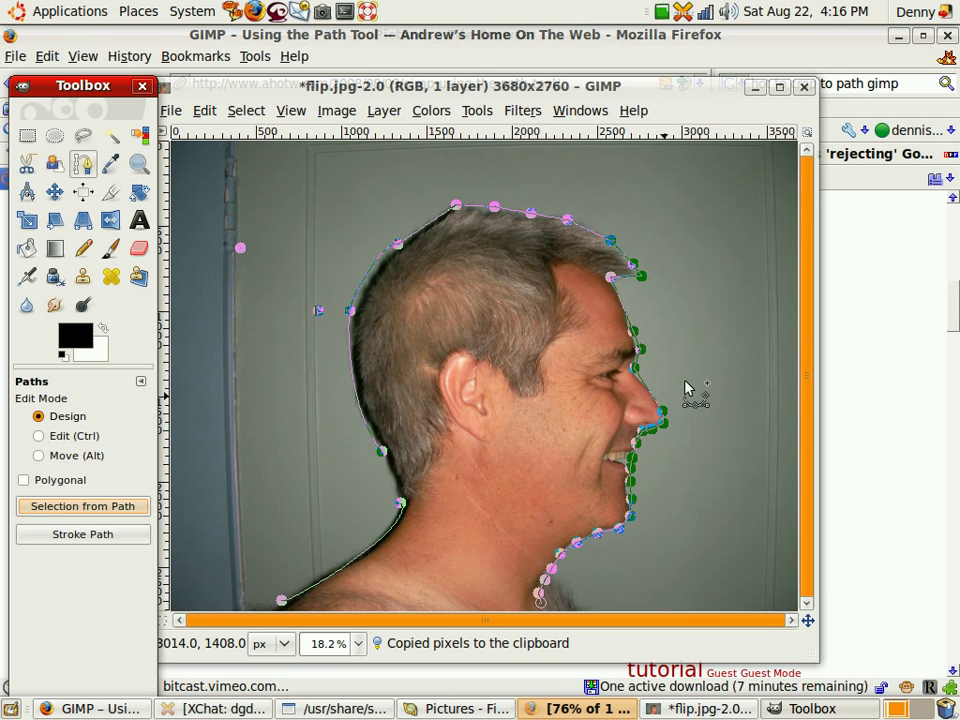
pyautogui.click(84, 508)
pyautogui.hotkey('ctrl', 'shift', 'a')
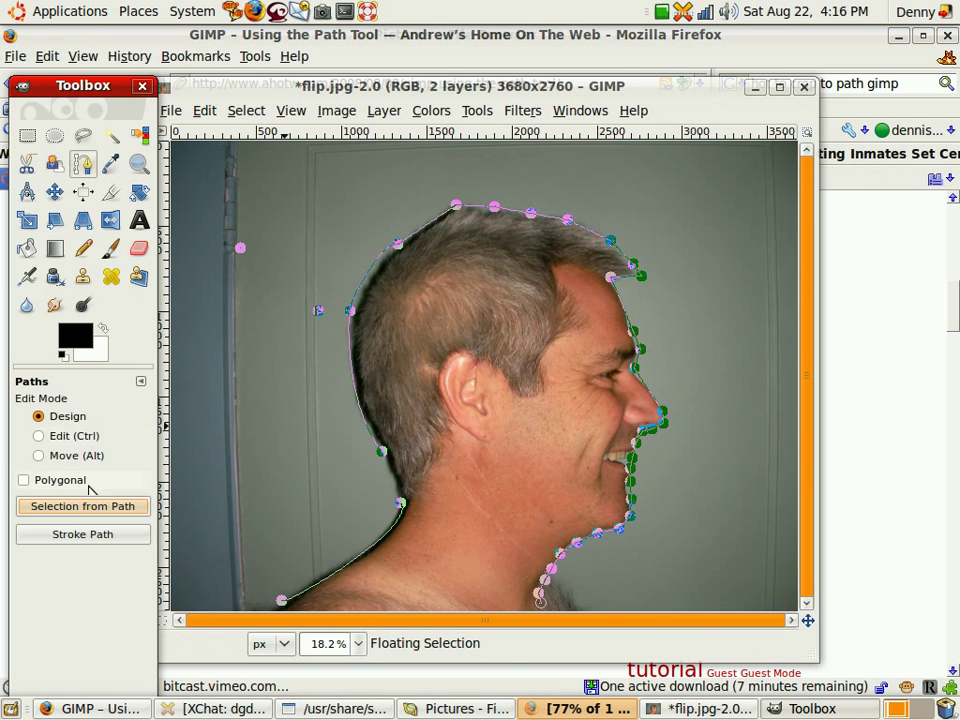
# Pull a curve handle out of the nape anchor and bend the shoulder segment back down along the shoulder.
pyautogui.click(318, 311)
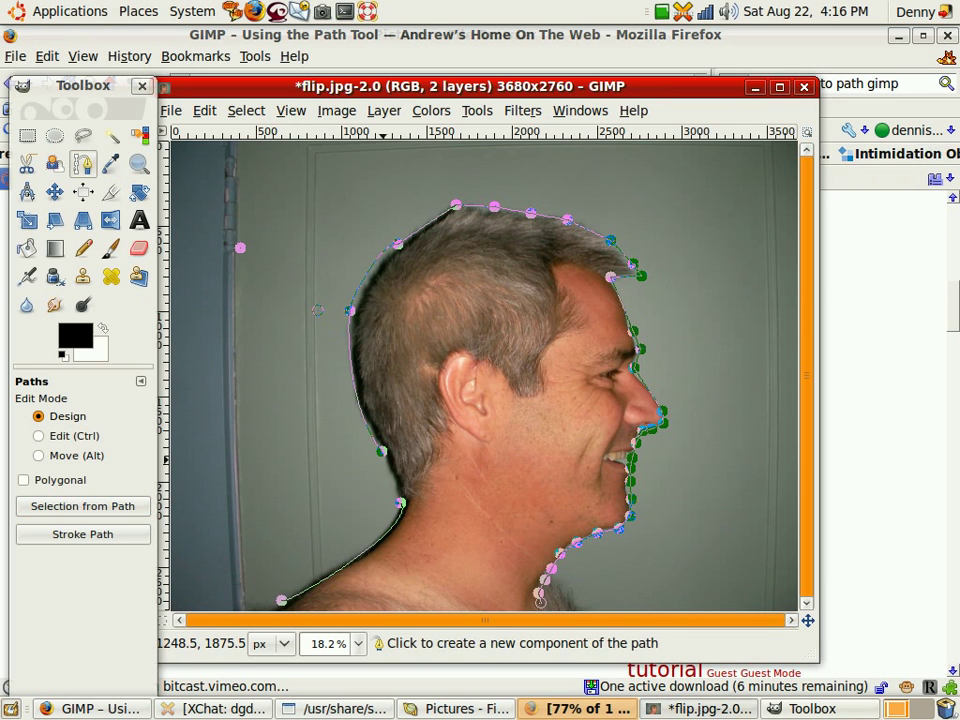
pyautogui.keyDown('ctrl'); pyautogui.moveTo(400, 503); pyautogui.dragTo(380, 455); pyautogui.keyUp('ctrl')
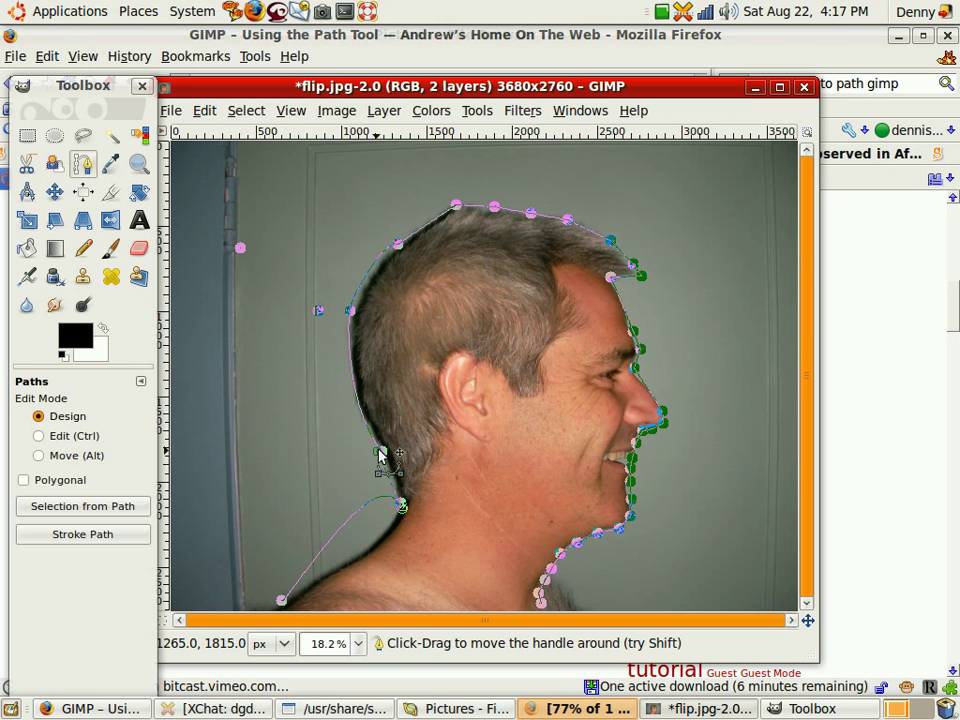
pyautogui.moveTo(382, 455); pyautogui.dragTo(383, 545)
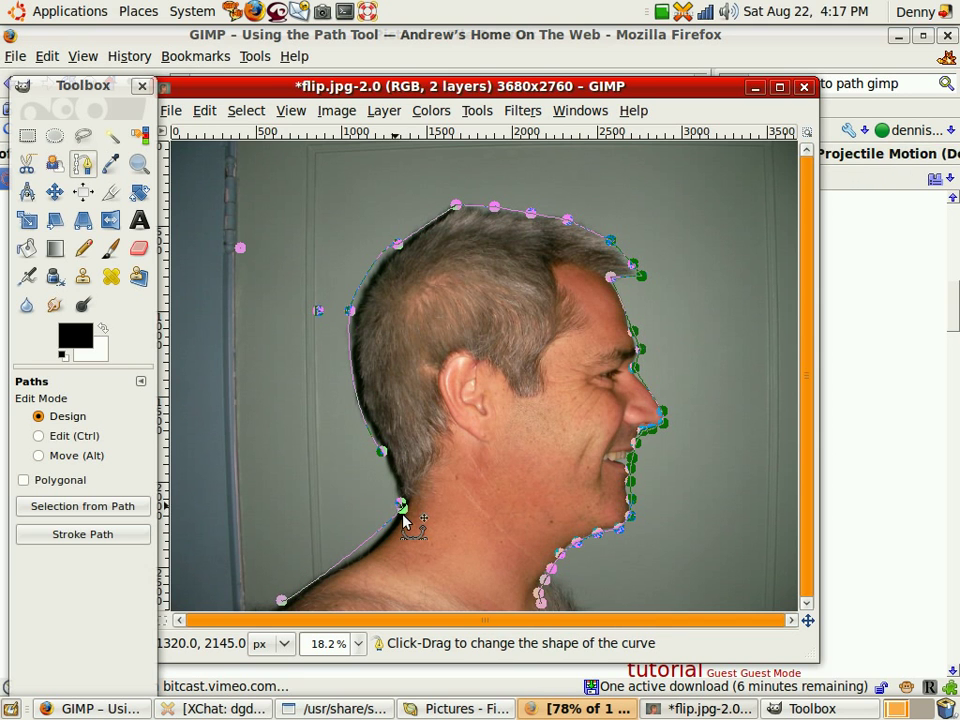
# Add an anchor on the neck joined to the lower end of the back-of-head path, and move it onto the hair outline.
pyautogui.click(403, 504)
pyautogui.click(442, 502)
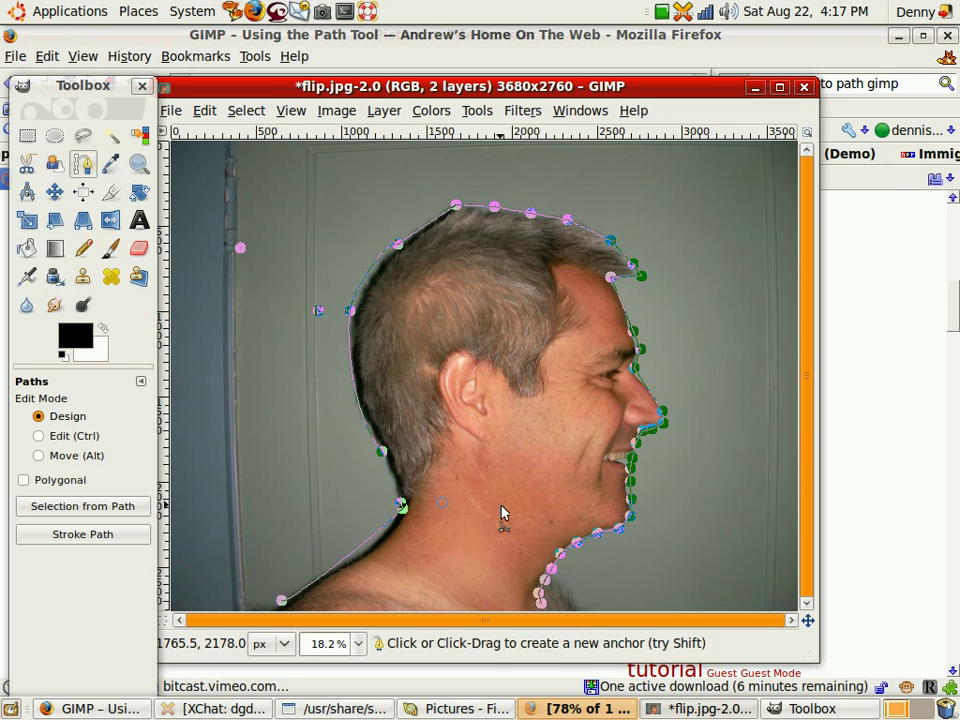
pyautogui.keyDown('ctrl'); pyautogui.click(401, 507); pyautogui.keyUp('ctrl')
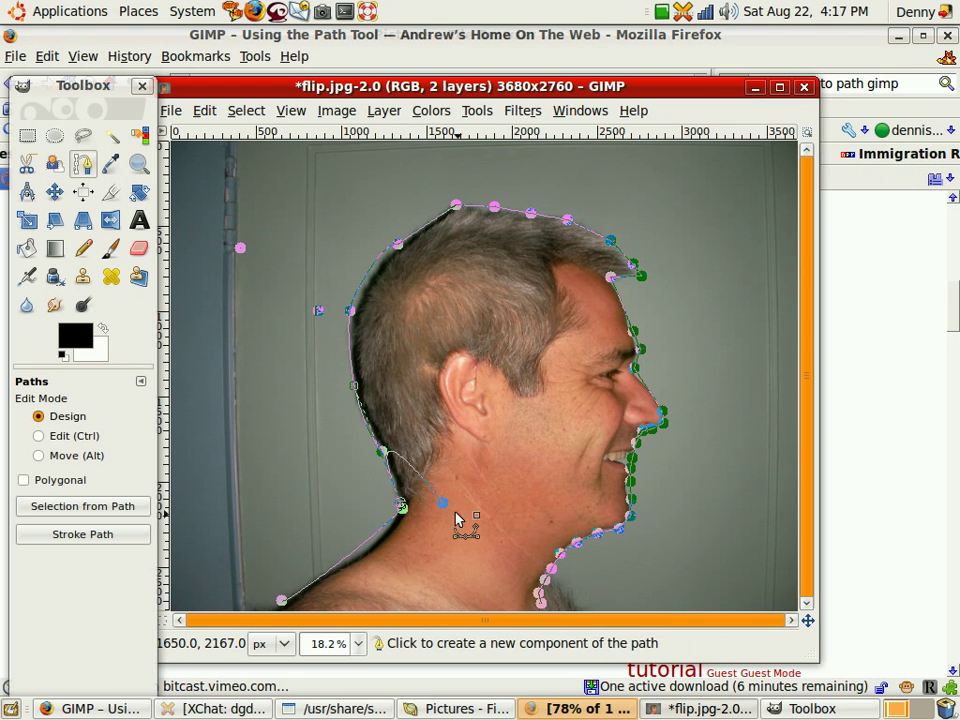
pyautogui.moveTo(440, 500); pyautogui.dragTo(385, 458)
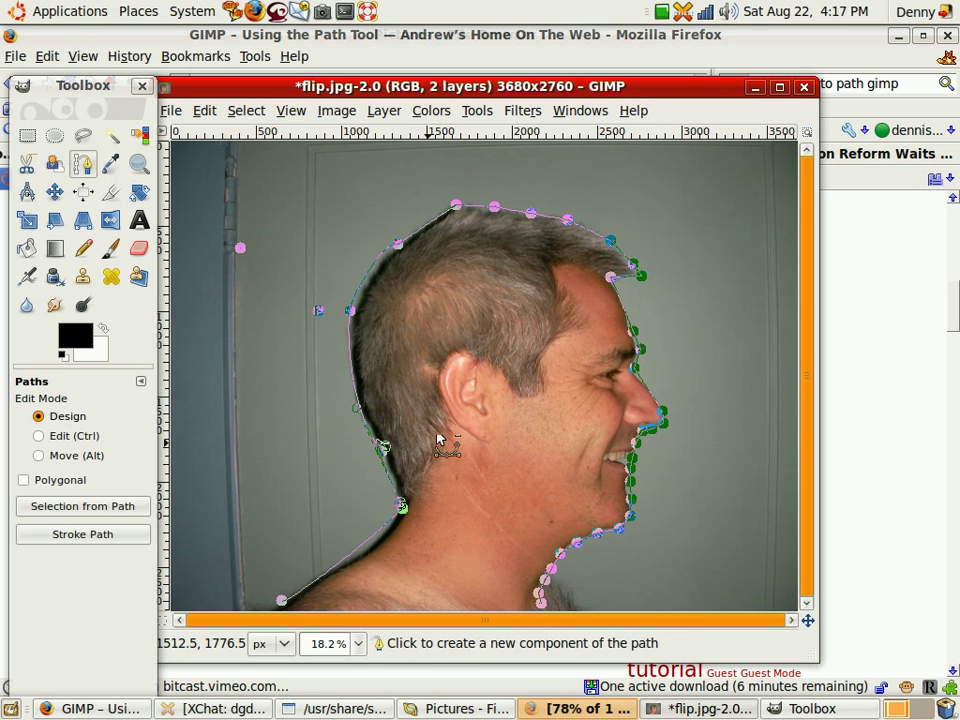
# Convert the reworked path to a selection and copy the selected head.
pyautogui.click(120, 507)
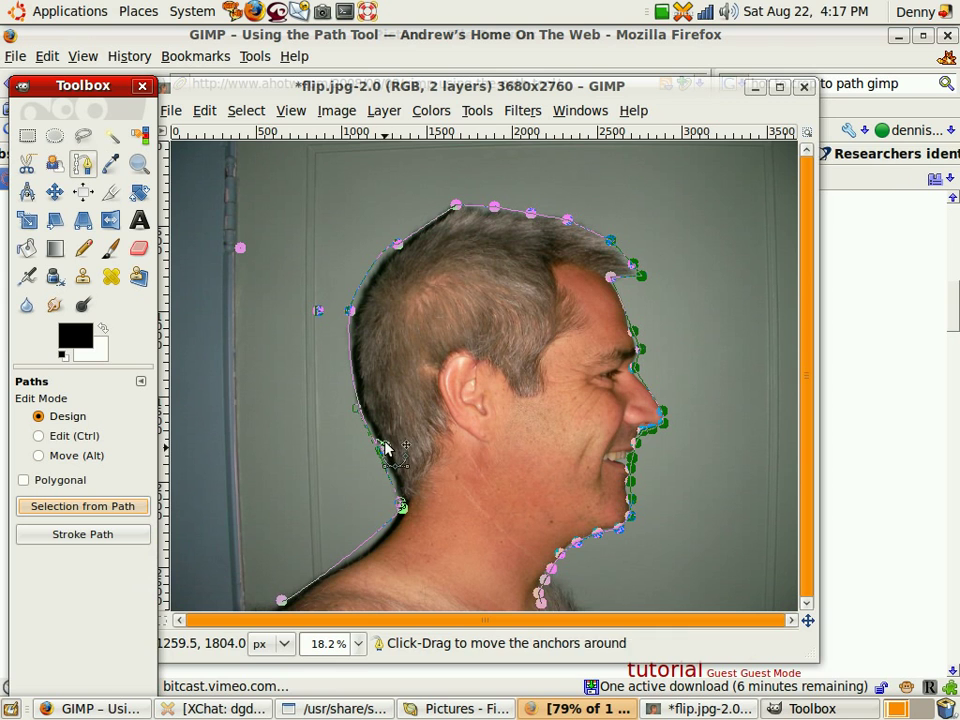
pyautogui.click(126, 508)
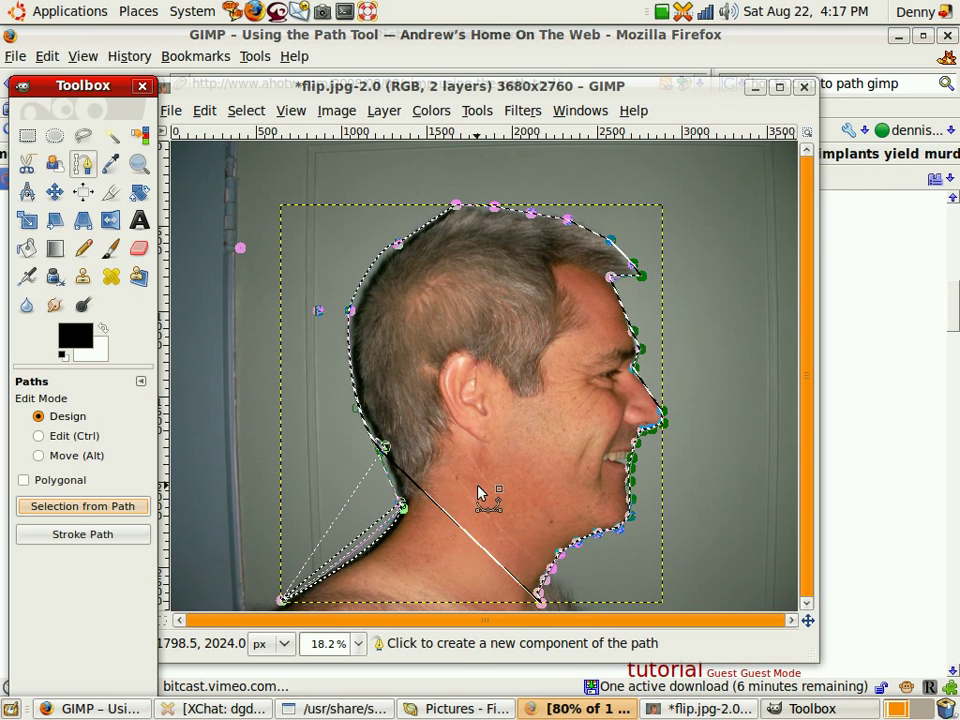
pyautogui.hotkey('ctrl', 'c')
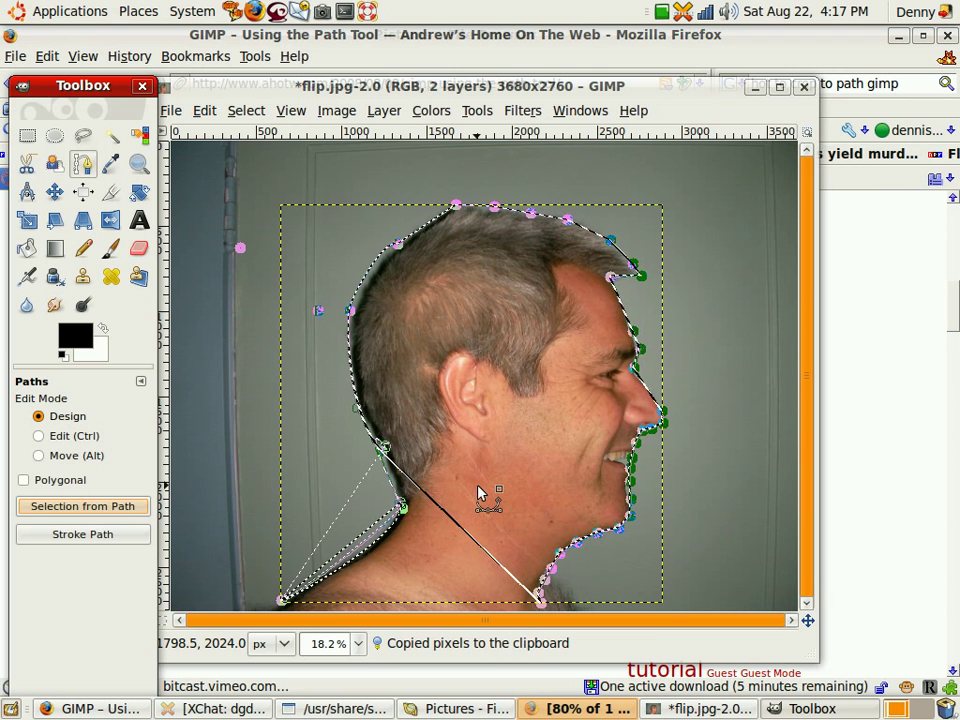
# Create a new 3680 × 2760 pixel image and paste the copied head into it.
pyautogui.hotkey('ctrl', 'n')
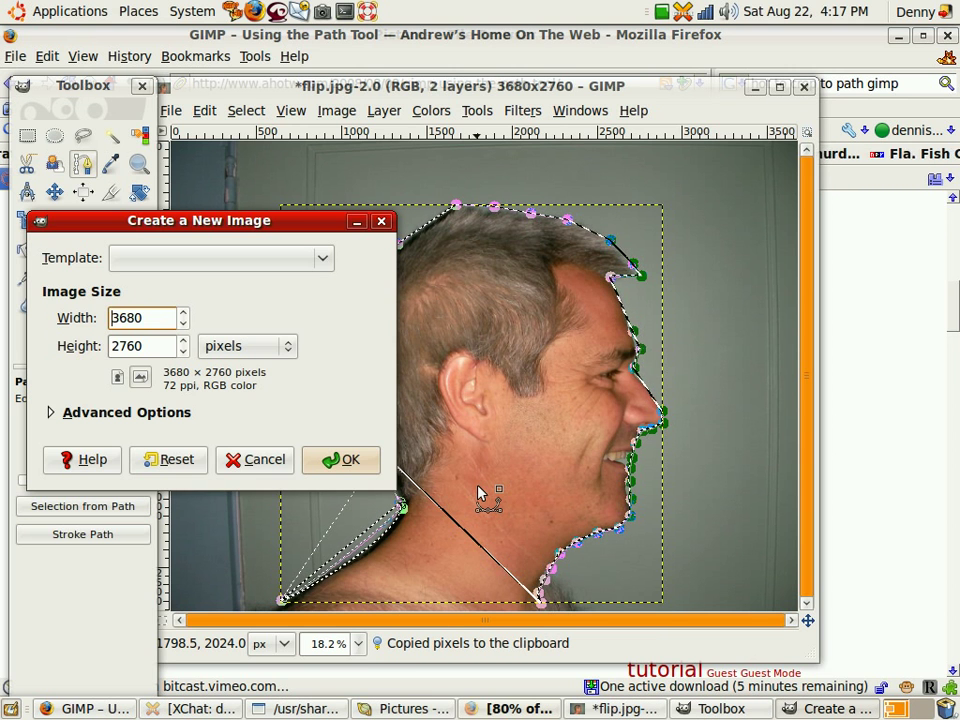
pyautogui.click(330, 461)
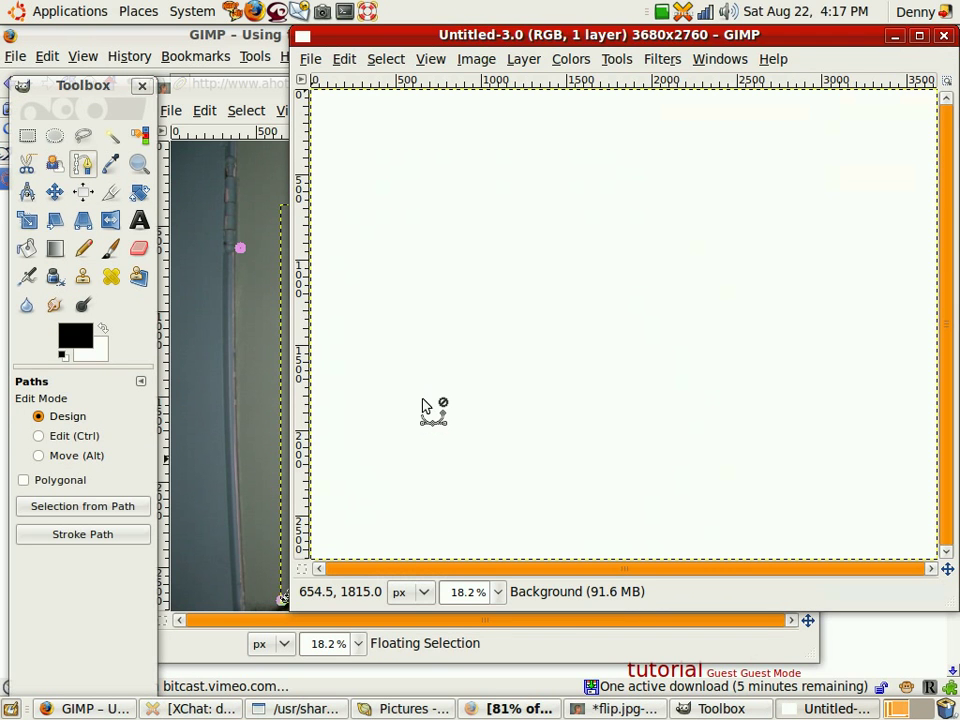
pyautogui.hotkey('ctrl', 'v')
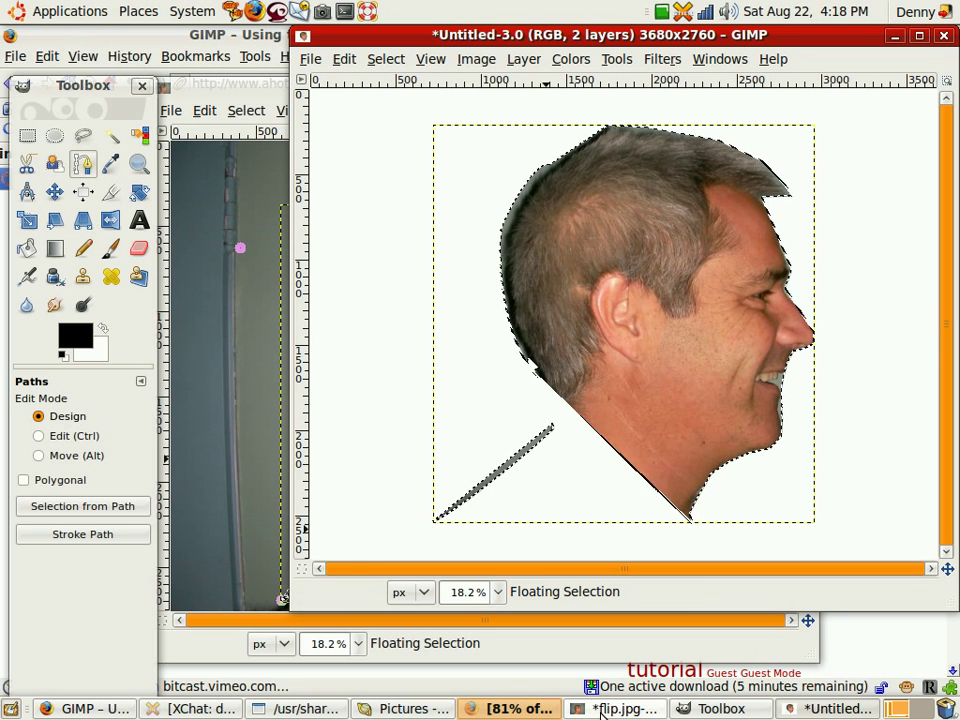
# Switch to Firefox to consult the "GIMP – Using the Path Tool" tutorial.
pyautogui.click(95, 708)
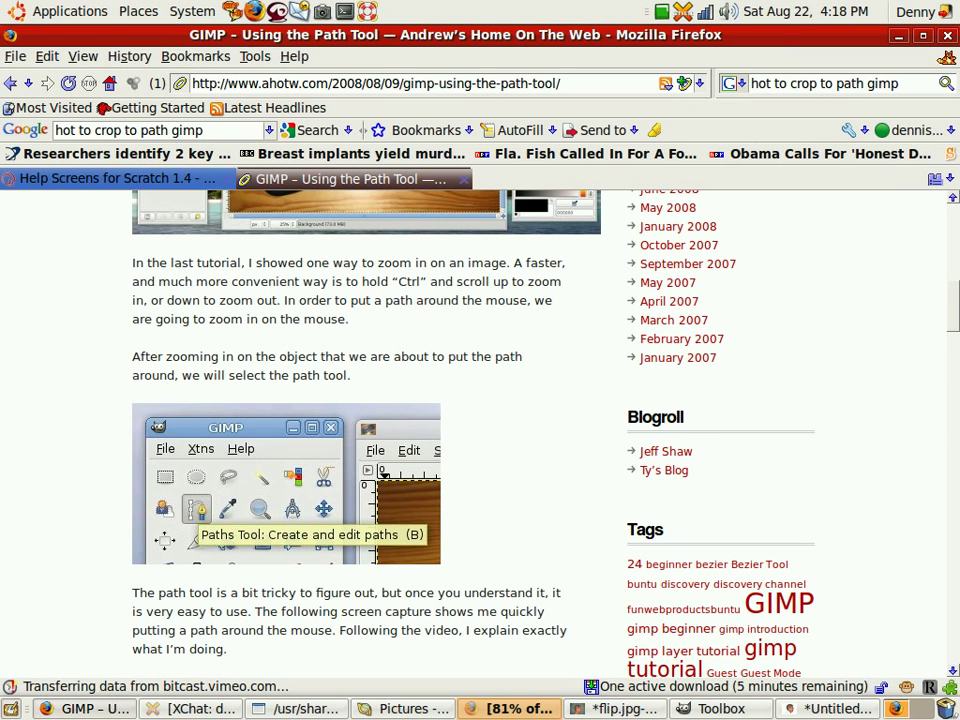